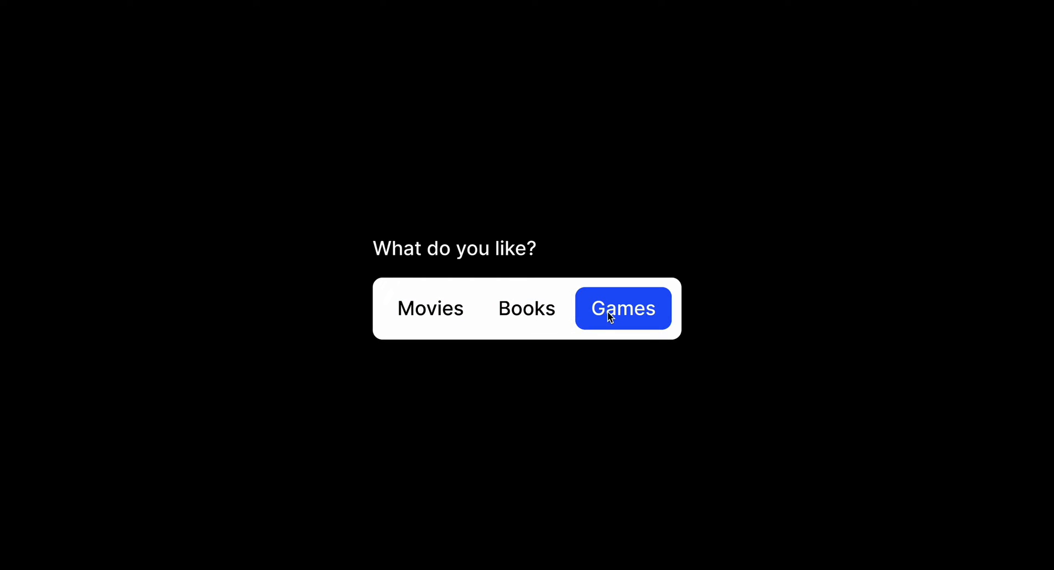
Create a text layer reading 'Option' on the canvas
{"action": "left_click", "coordinate": [550, 309]}
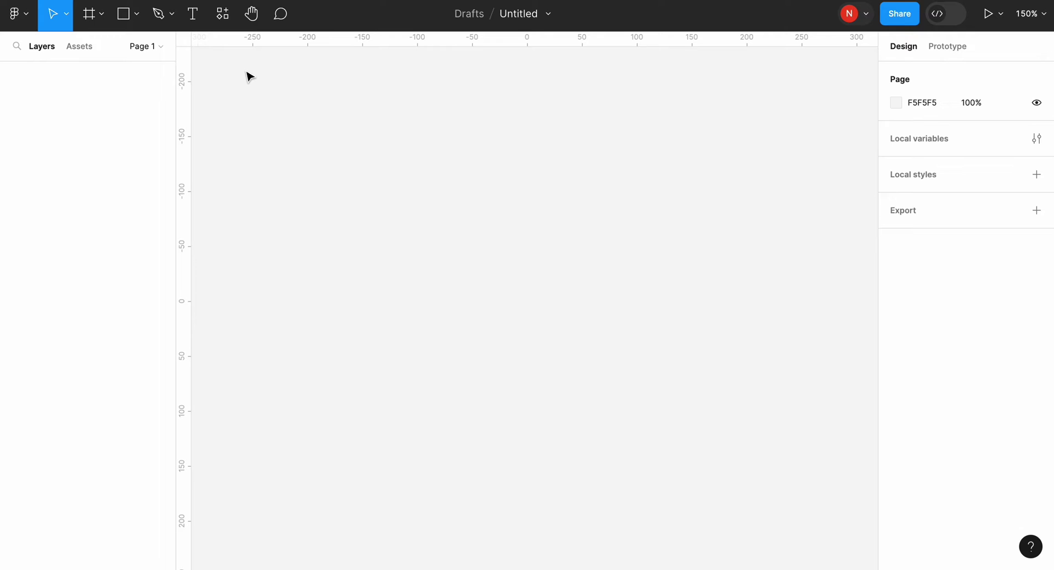
{"action": "left_click", "coordinate": [193, 27]}
{"action": "left_click", "coordinate": [473, 232]}
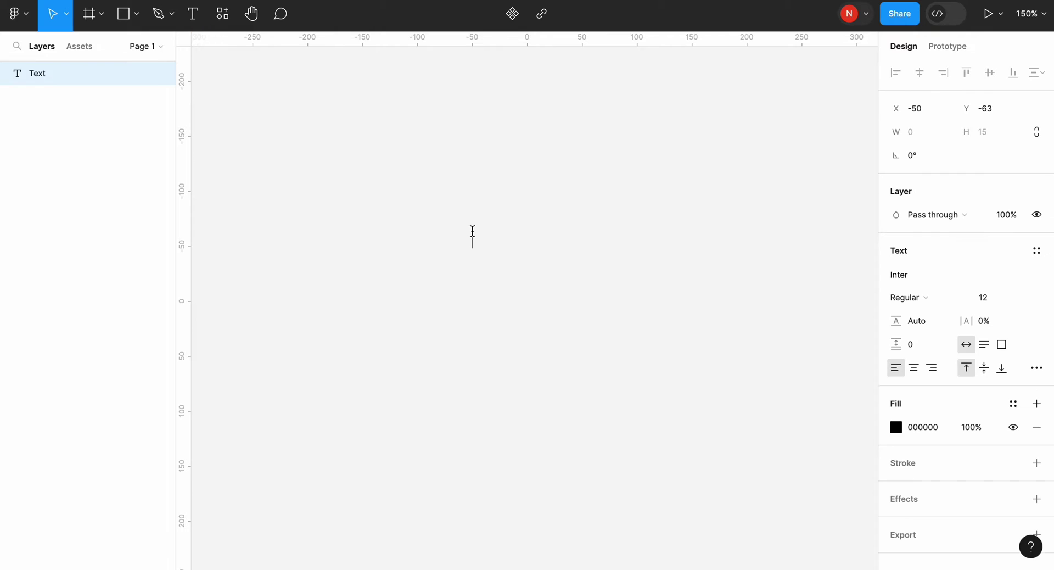
{"action": "key", "text": "Escape"}
{"action": "scroll", "coordinate": [475, 275], "scroll_direction": "up", "scroll_amount": 5}
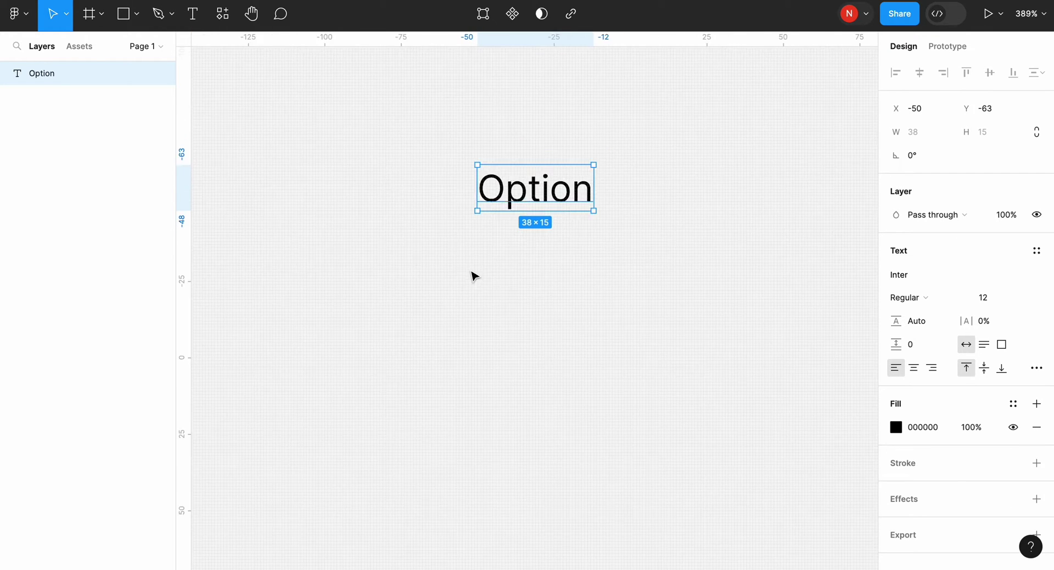
Set the Option text to Inter Medium 16, centred horizontally and vertically
{"action": "left_click", "coordinate": [1014, 297]}
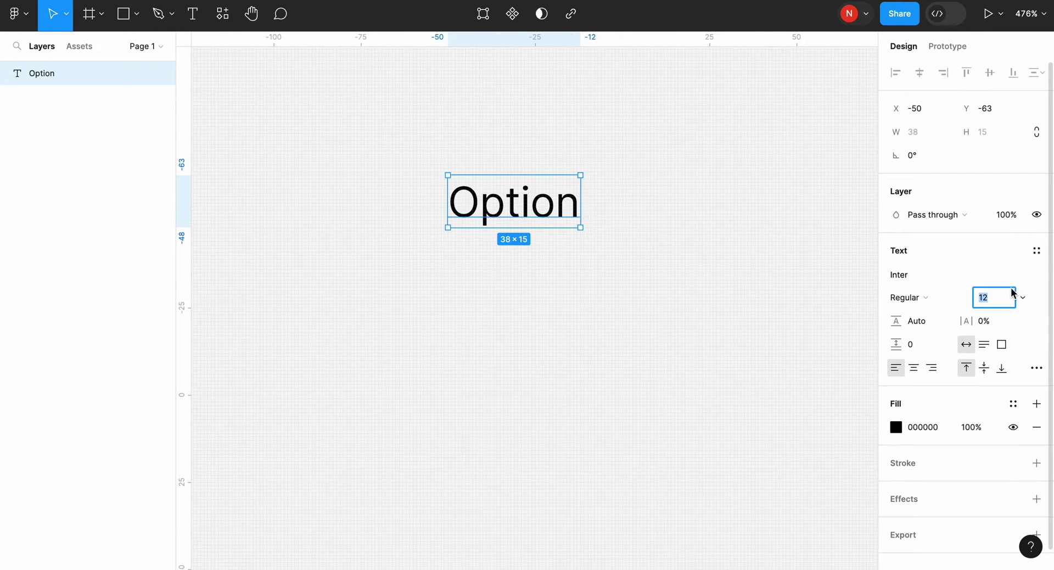
{"action": "type", "text": "16"}
{"action": "key", "text": "Return"}
{"action": "left_click", "coordinate": [961, 294]}
{"action": "left_click", "coordinate": [954, 314]}
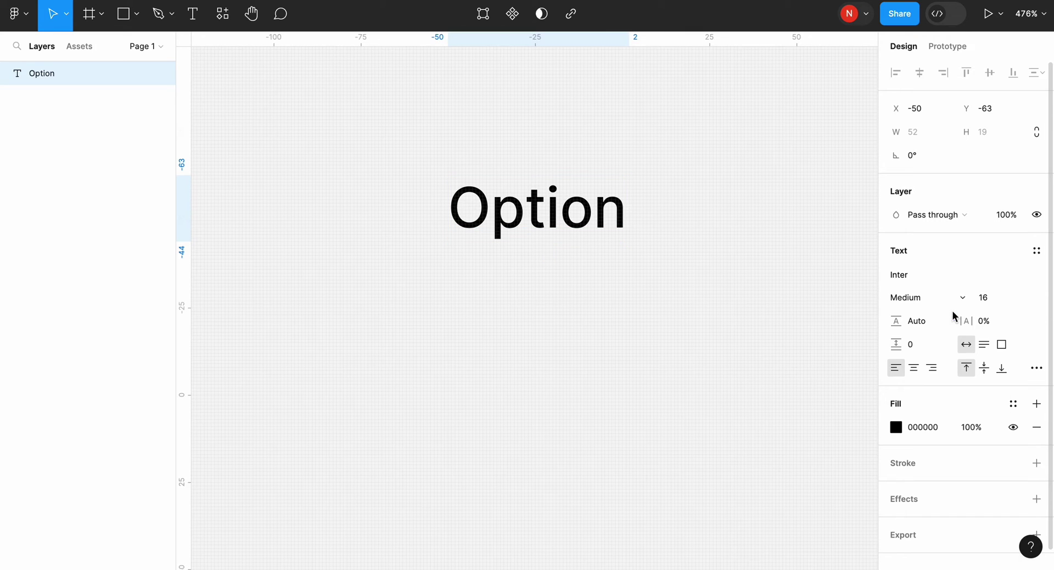
{"action": "left_click", "coordinate": [915, 367]}
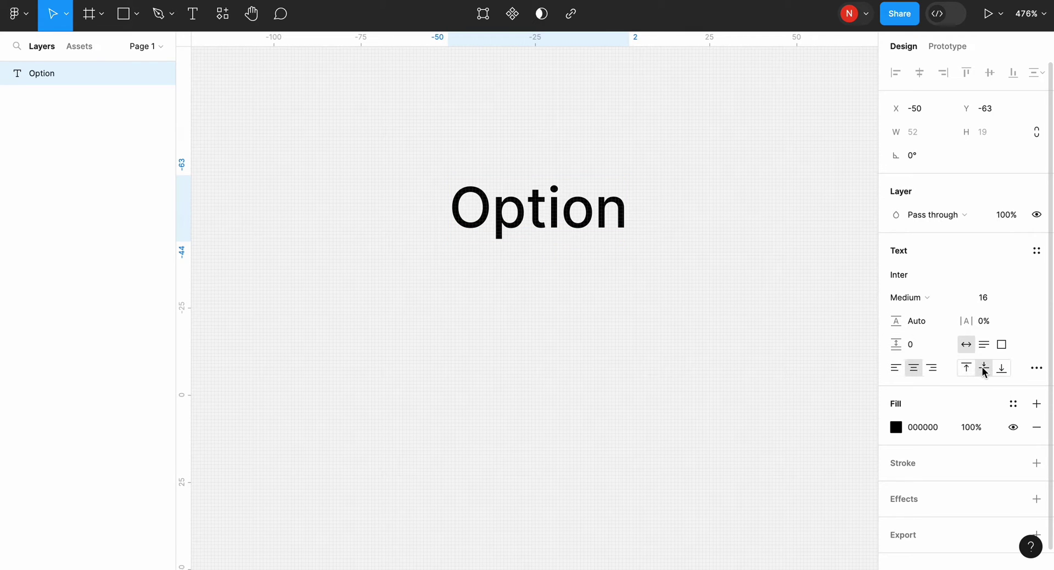
{"action": "left_click", "coordinate": [783, 337]}
Wrap the text in auto layout with 12 horizontal and 8 vertical padding
{"action": "right_click", "coordinate": [611, 219]}
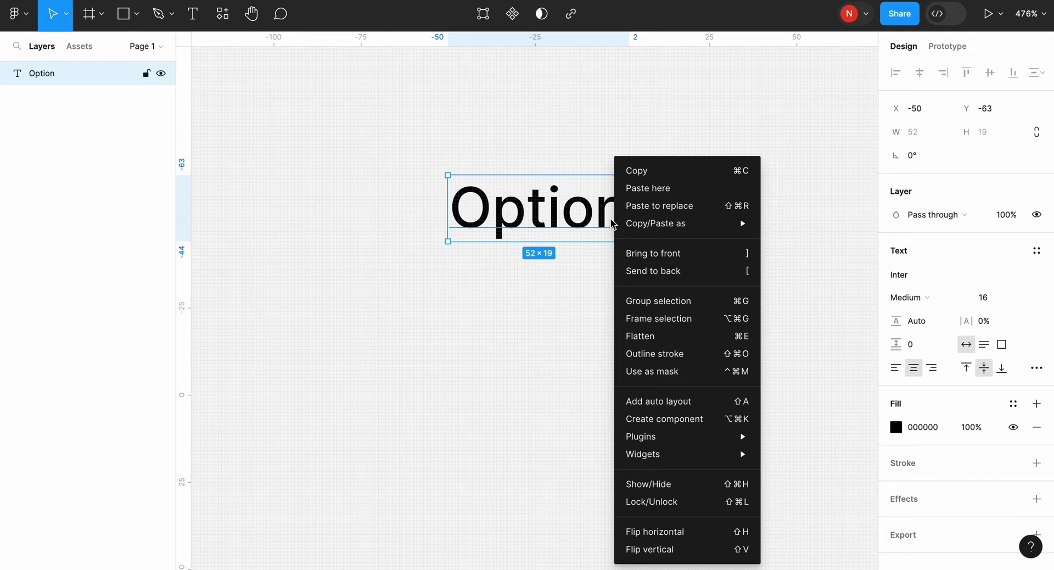
{"action": "left_click", "coordinate": [674, 402]}
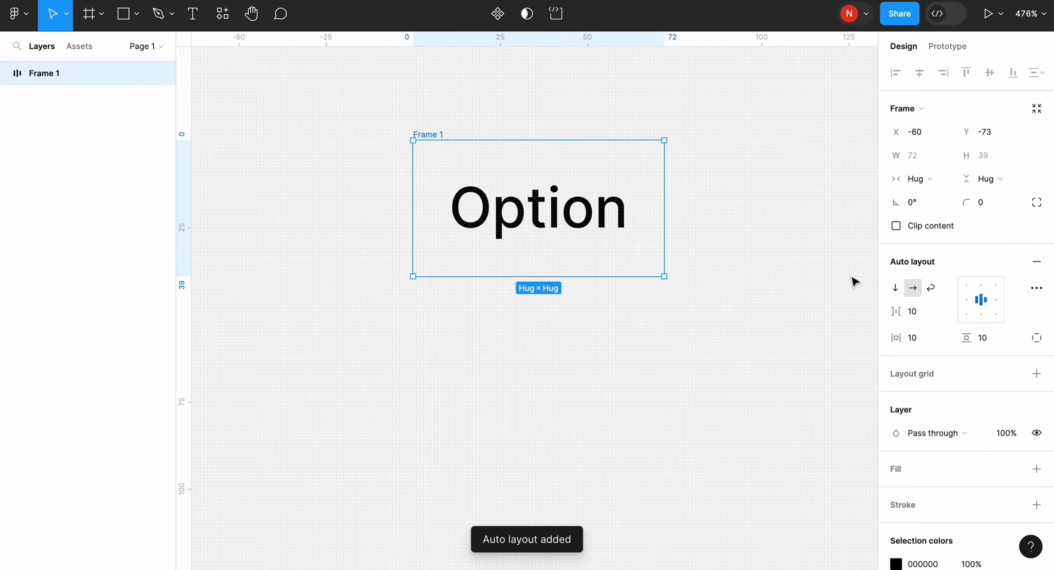
{"action": "left_click", "coordinate": [927, 337]}
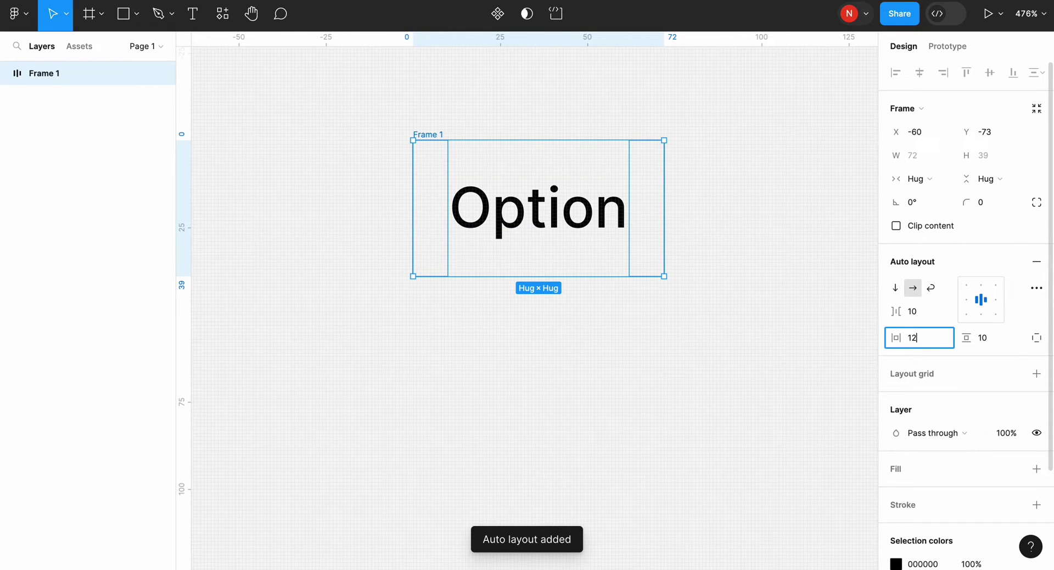
{"action": "left_click", "coordinate": [994, 338]}
{"action": "key", "text": "Return"}
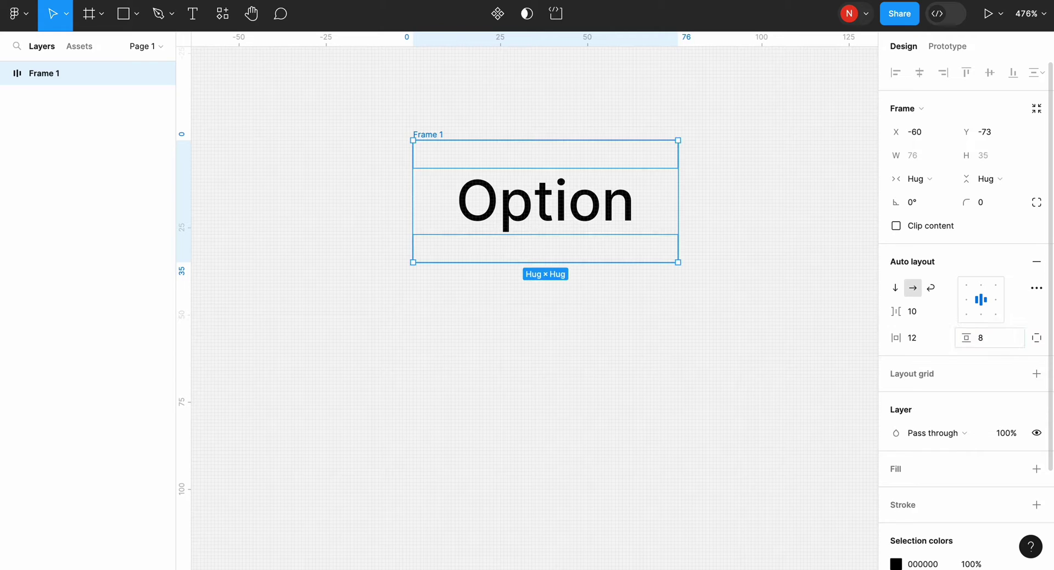
{"action": "left_click", "coordinate": [655, 389]}
Rename the frame 'Segment' and make it a component
{"action": "double_click", "coordinate": [430, 133]}
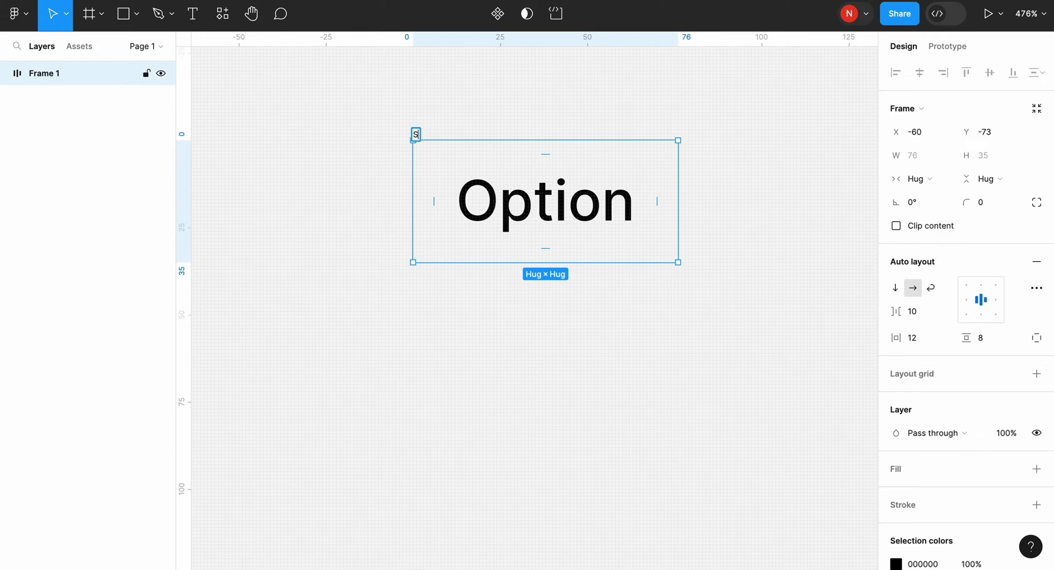
{"action": "type", "text": "Segment"}
{"action": "key", "text": "Return"}
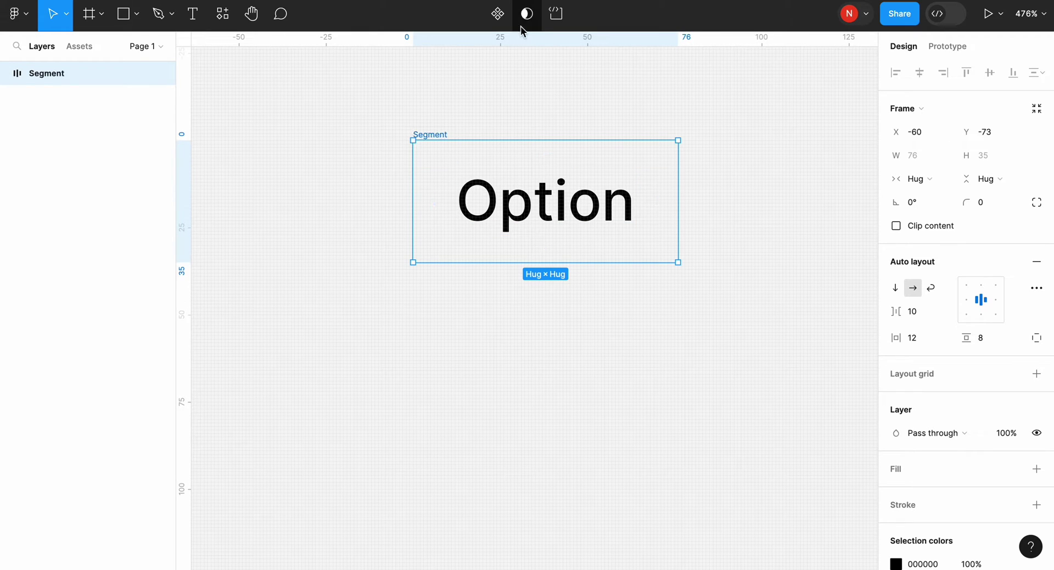
{"action": "left_click", "coordinate": [498, 15]}
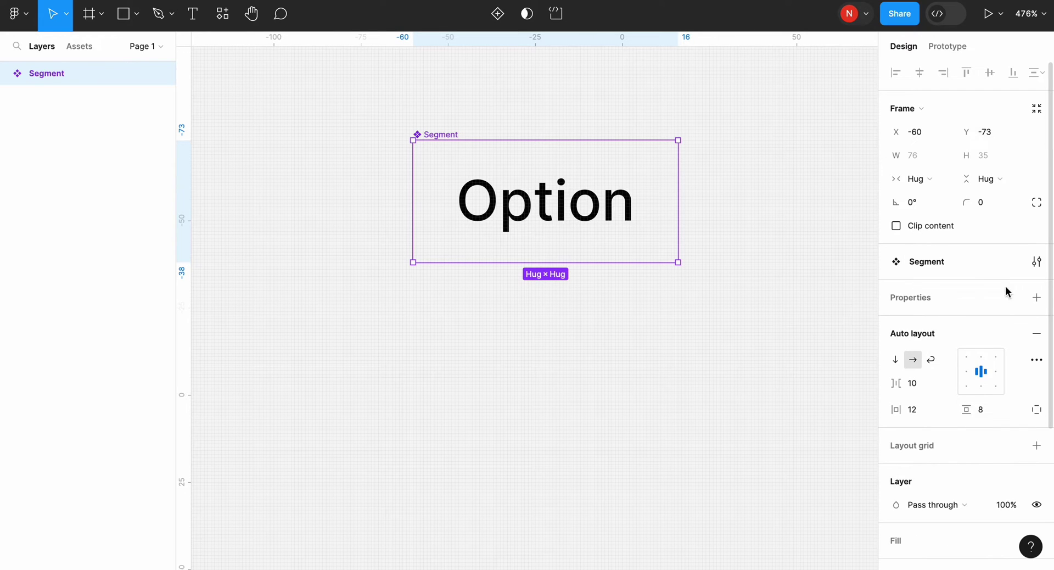
Add a State variant property to Segment with a second Selected variant
{"action": "left_click", "coordinate": [1036, 300]}
{"action": "left_click", "coordinate": [967, 346]}
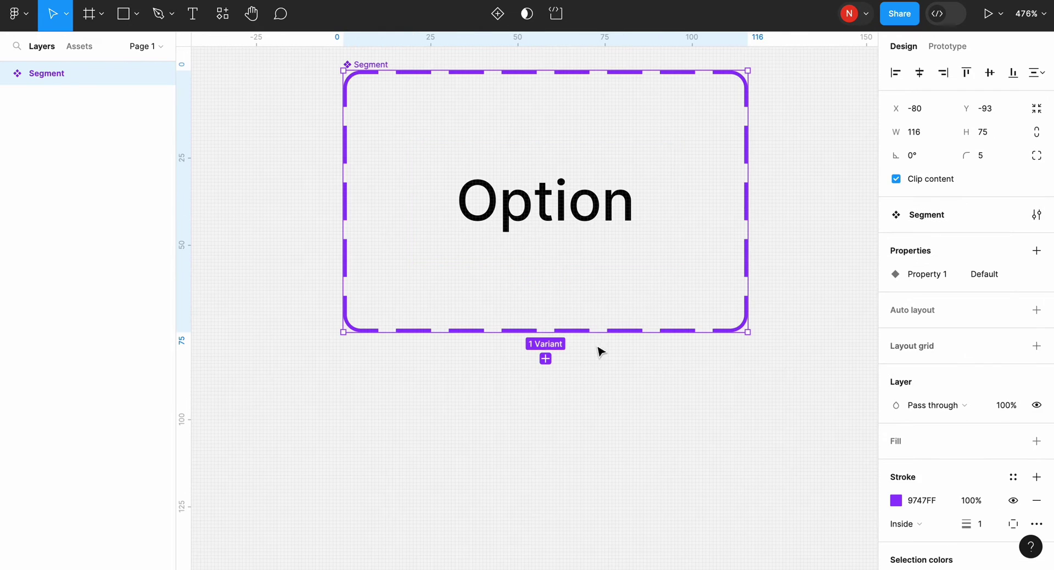
{"action": "left_click", "coordinate": [545, 359]}
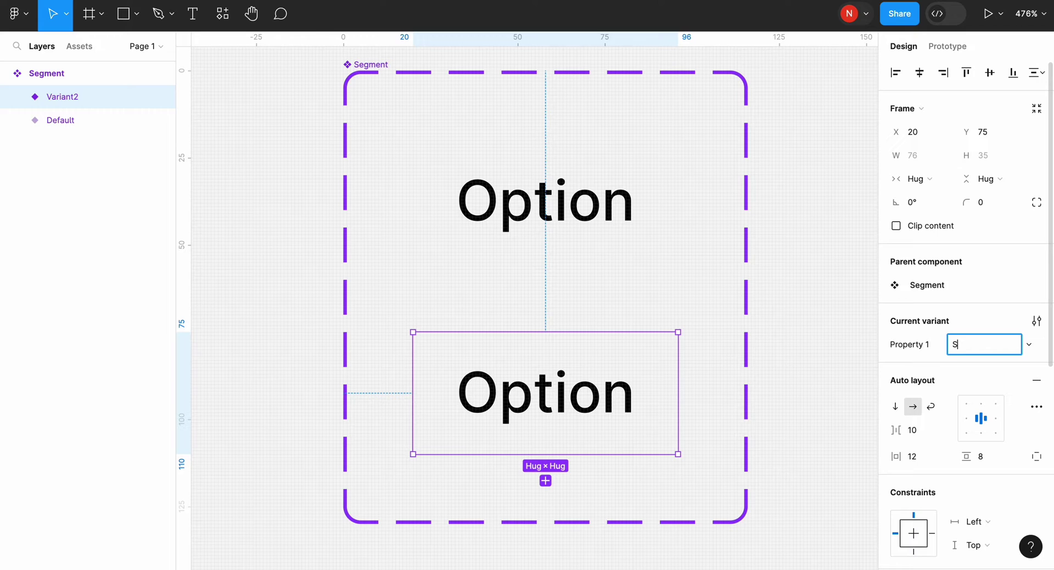
{"action": "left_click", "coordinate": [907, 345]}
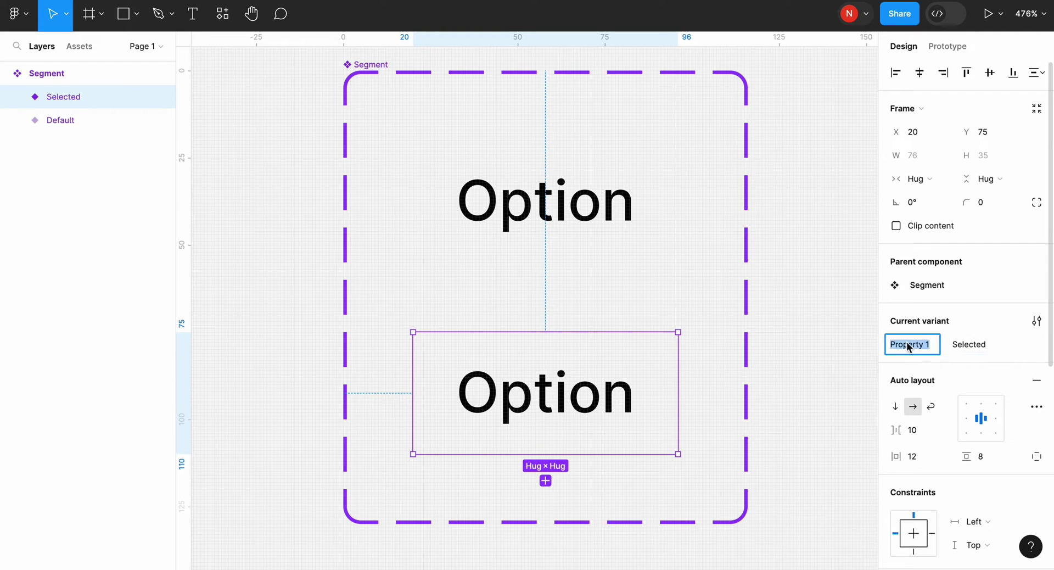
Give the Selected variant a 1657FF fill, white text and corner radius 8
{"action": "scroll", "coordinate": [966, 330], "scroll_direction": "down", "scroll_amount": 6}
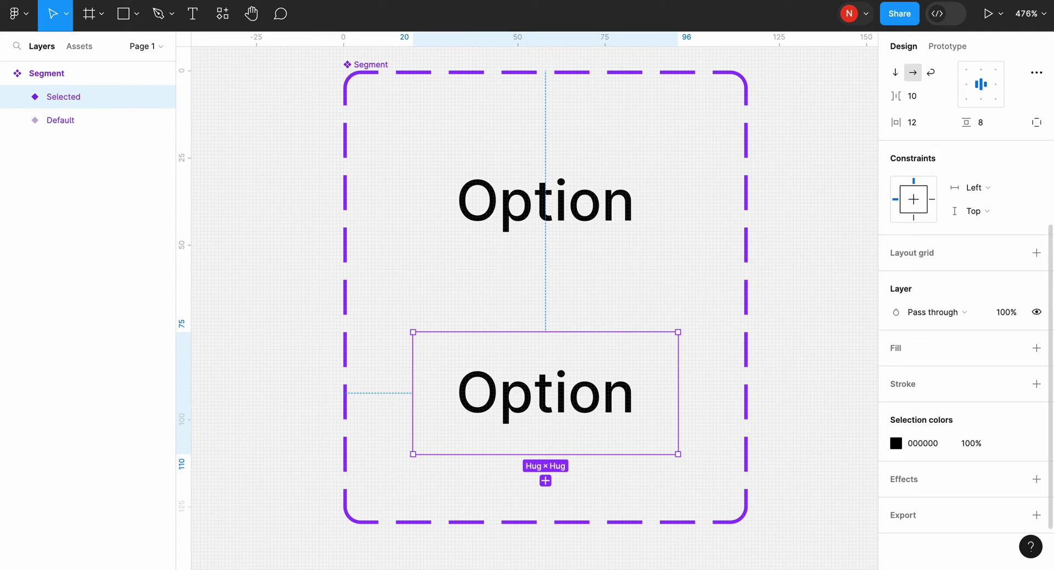
{"action": "left_click", "coordinate": [1040, 350]}
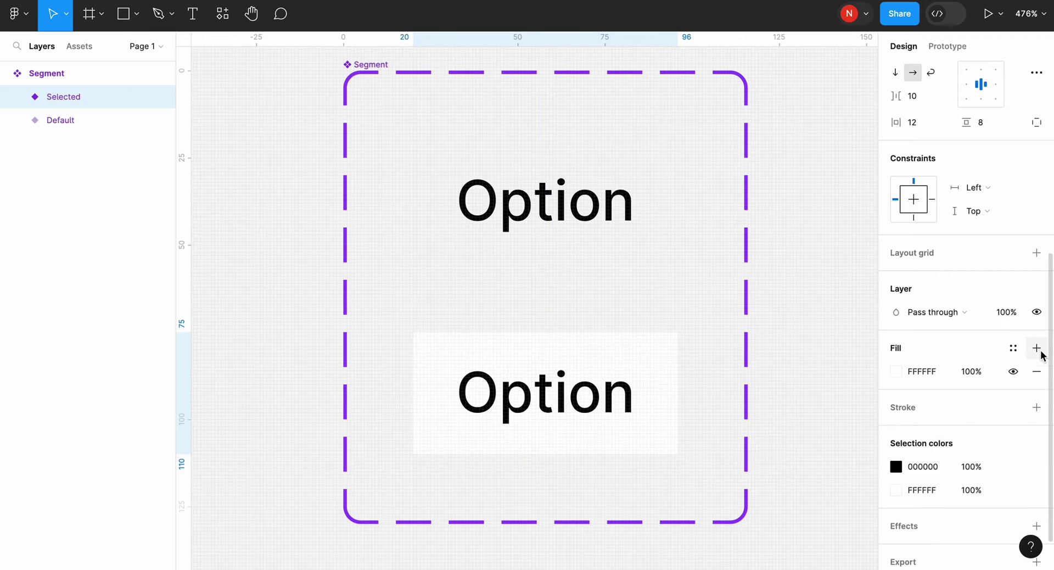
{"action": "left_click", "coordinate": [896, 372]}
{"action": "type", "text": "1657FF"}
{"action": "key", "text": "Return"}
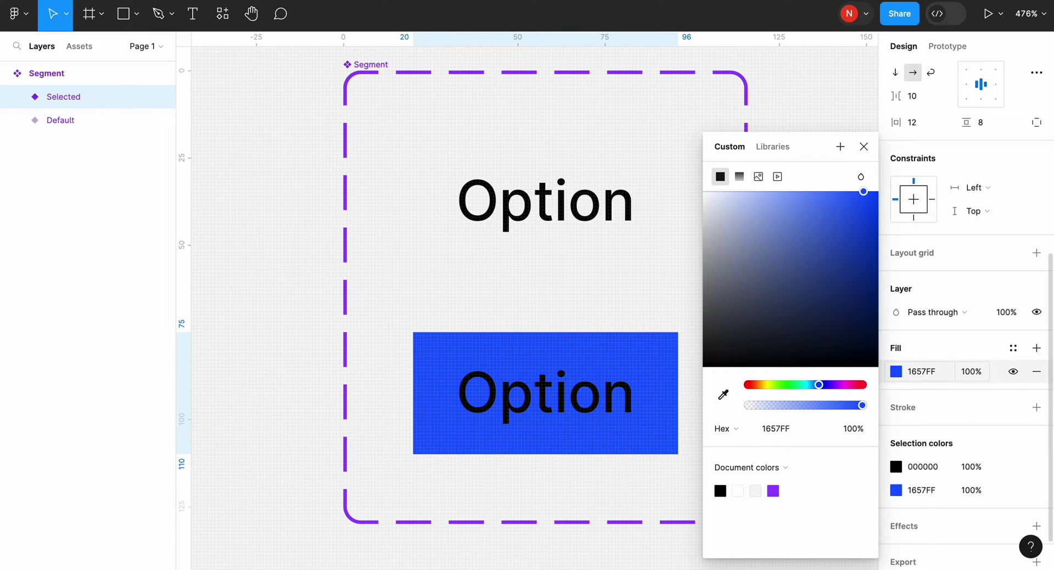
{"action": "left_click", "coordinate": [896, 467]}
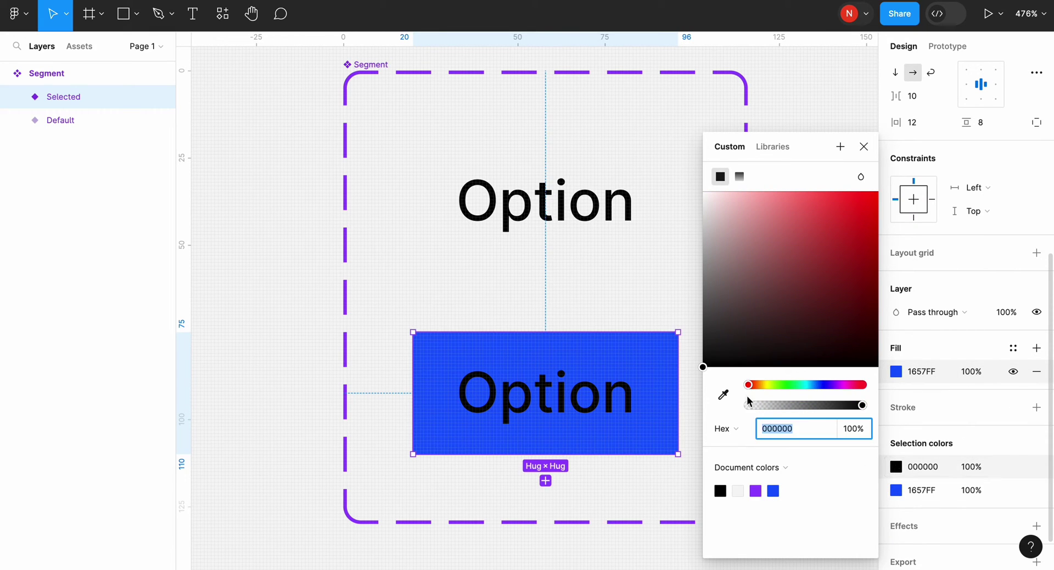
{"action": "left_click_drag", "start_coordinate": [745, 337], "coordinate": [694, 160]}
{"action": "left_click", "coordinate": [797, 130]}
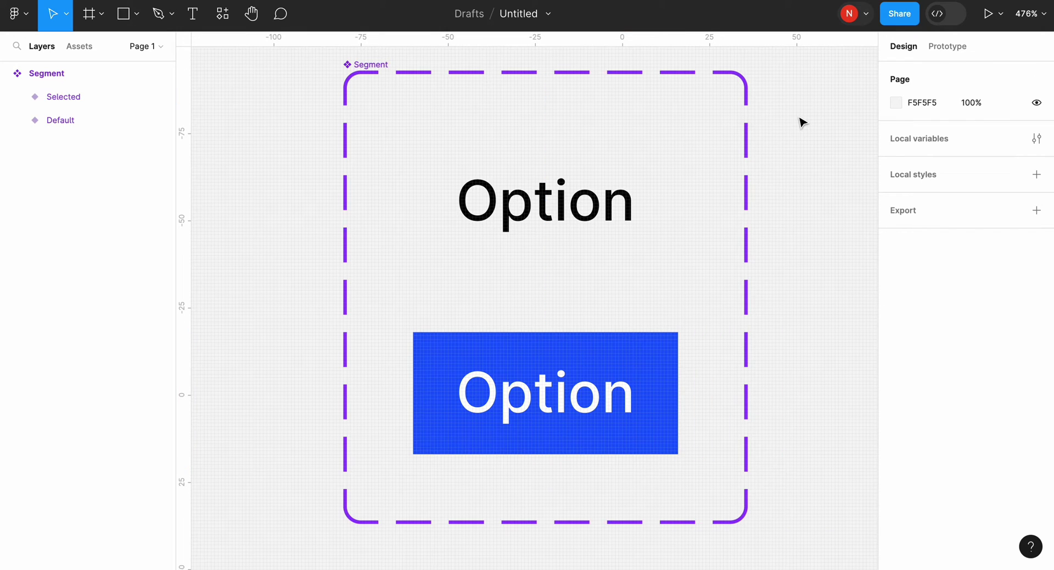
{"action": "left_click", "coordinate": [676, 370]}
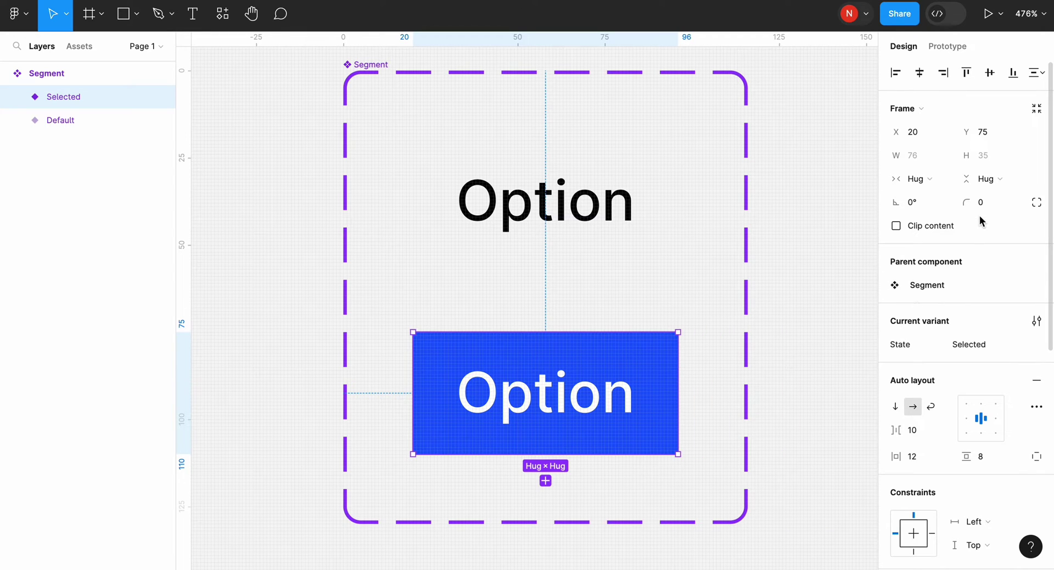
{"action": "key", "text": "Return"}
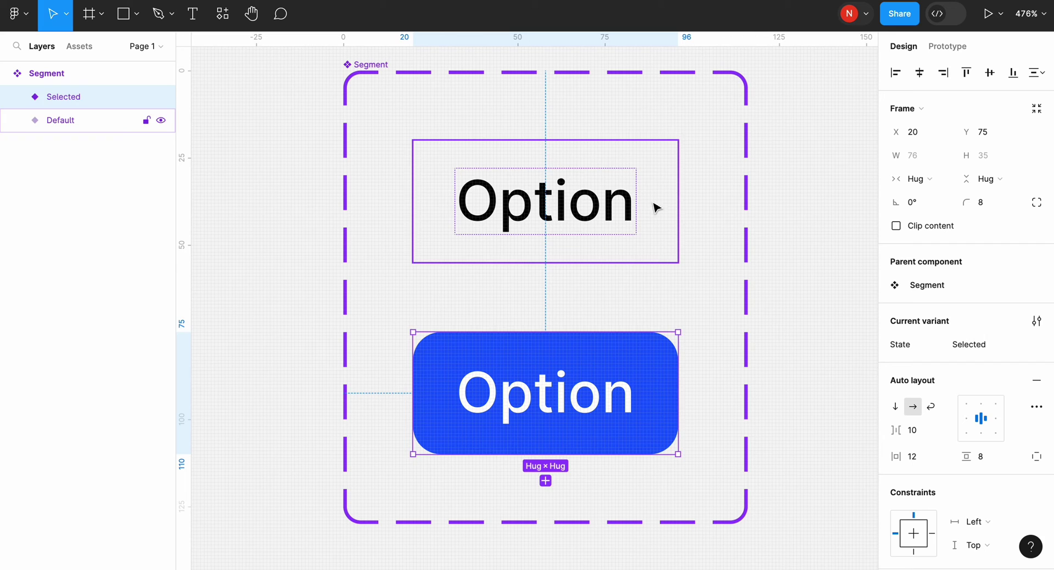
Link Default to Selected on click with Smart animate, Ease out, 150ms
{"action": "left_click", "coordinate": [648, 205]}
{"action": "left_click", "coordinate": [939, 48]}
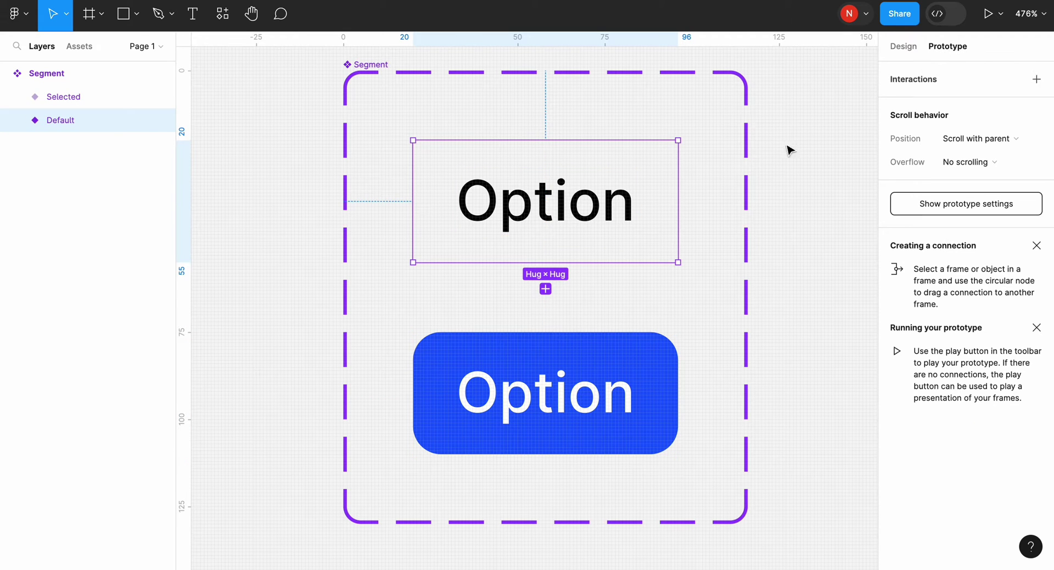
{"action": "left_click_drag", "start_coordinate": [552, 268], "coordinate": [545, 351]}
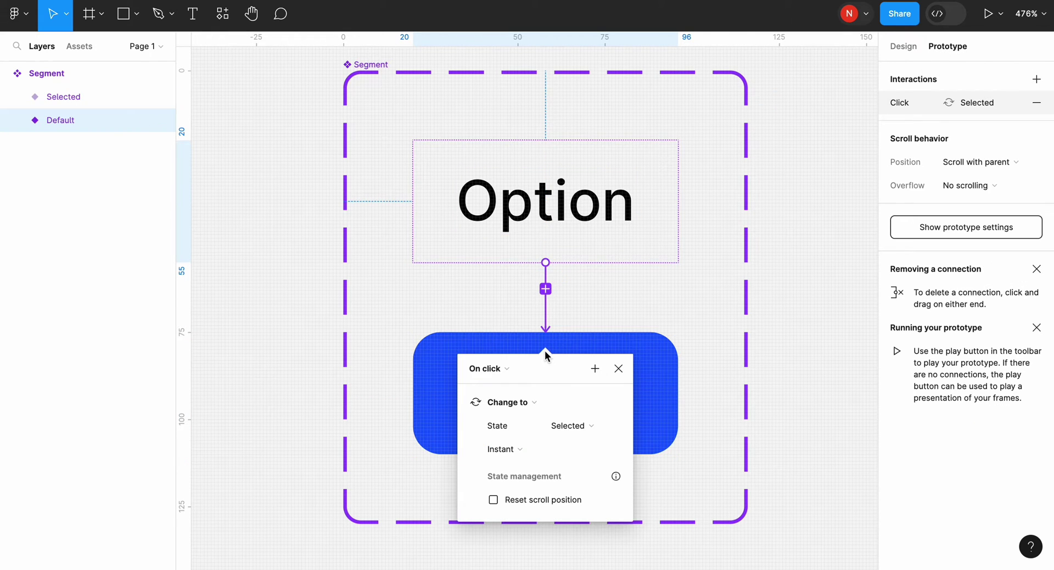
{"action": "left_click", "coordinate": [508, 451]}
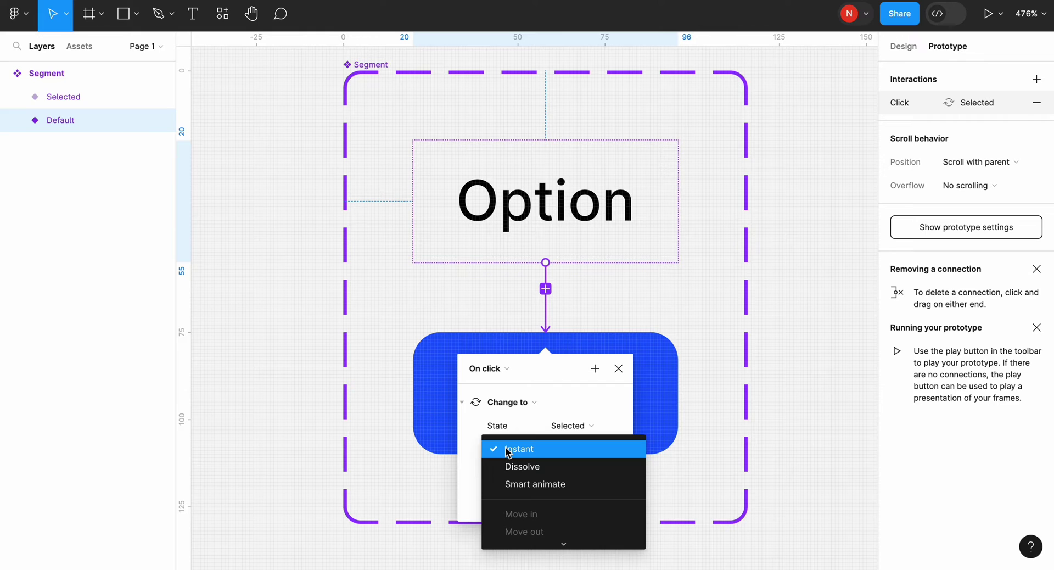
{"action": "left_click", "coordinate": [534, 478]}
{"action": "left_click", "coordinate": [579, 436]}
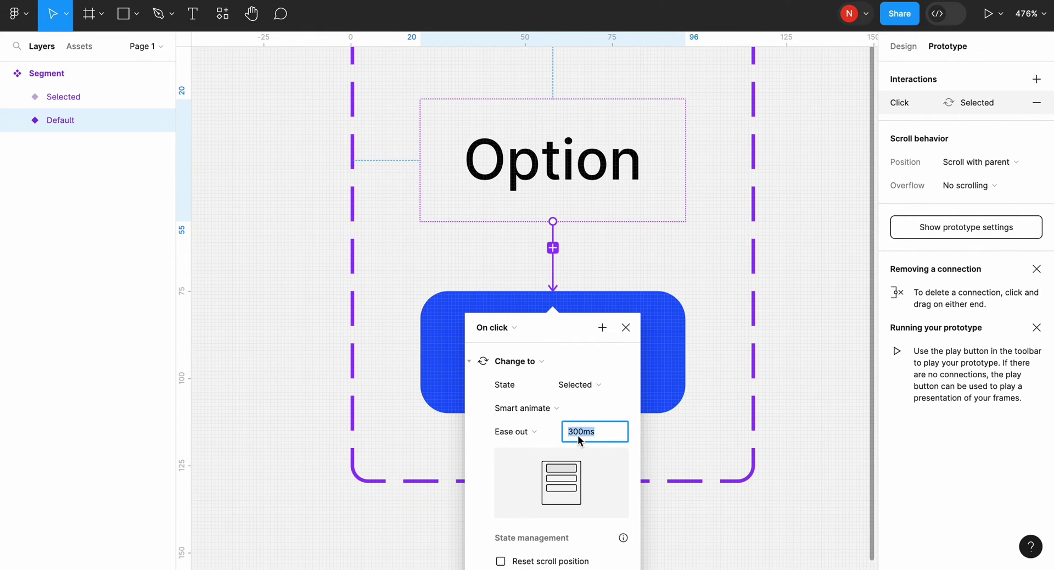
{"action": "type", "text": "150"}
{"action": "key", "text": "Return"}
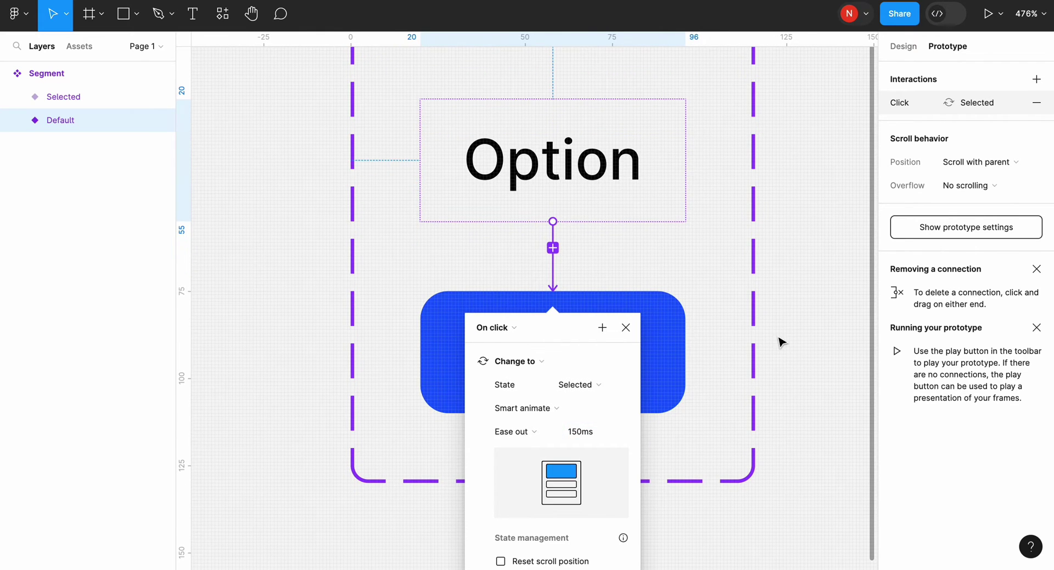
{"action": "left_click", "coordinate": [782, 342]}
{"action": "scroll", "coordinate": [782, 342], "scroll_direction": "down", "scroll_amount": 2}
{"action": "scroll", "coordinate": [782, 342], "scroll_direction": "right", "scroll_amount": 8}
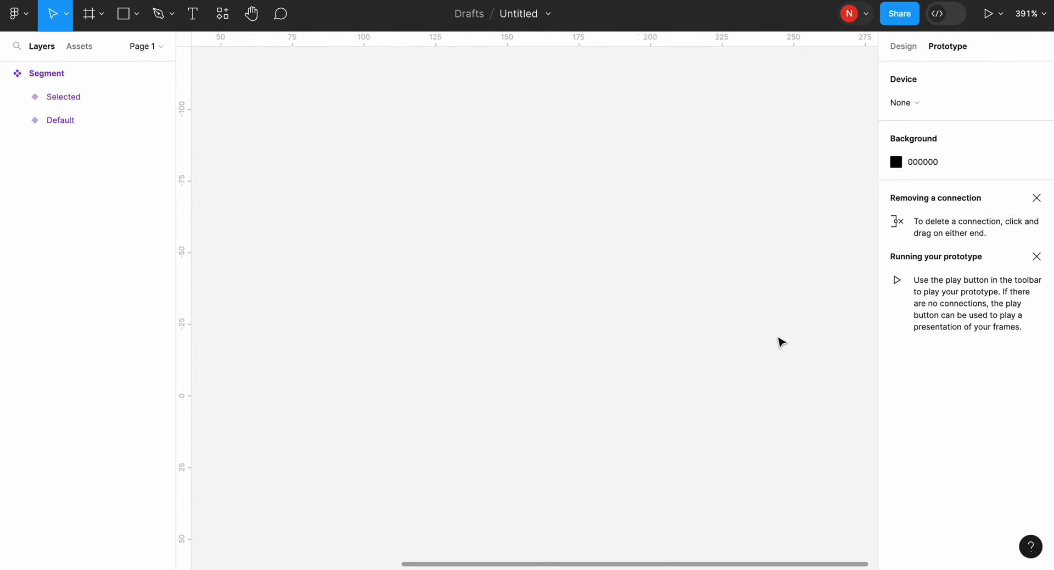
Place a Segment instance and two duplicates side by side in a row
{"action": "left_click", "coordinate": [79, 46]}
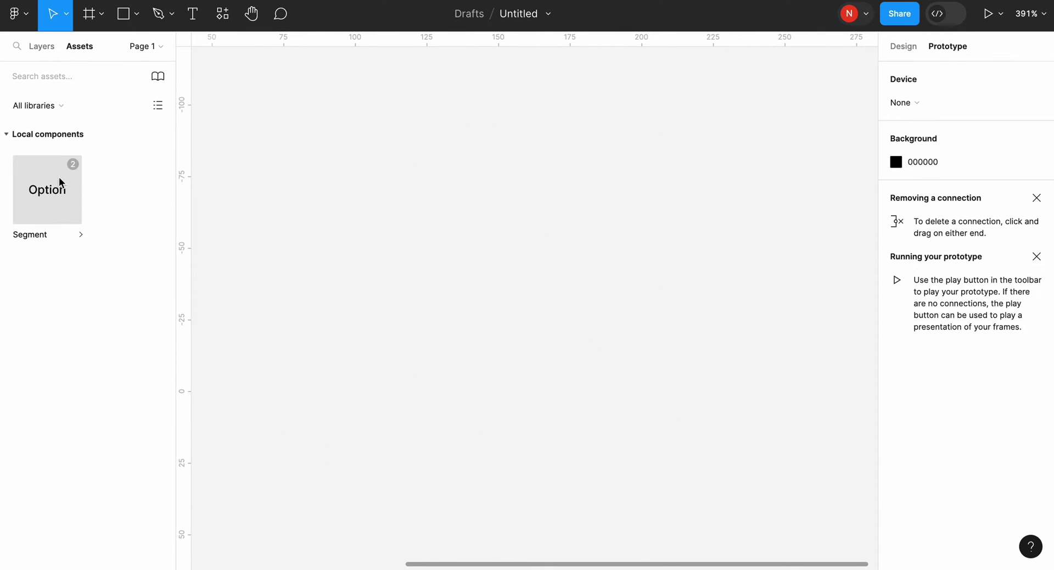
{"action": "left_click_drag", "start_coordinate": [59, 176], "coordinate": [286, 271]}
{"action": "left_click", "coordinate": [41, 47]}
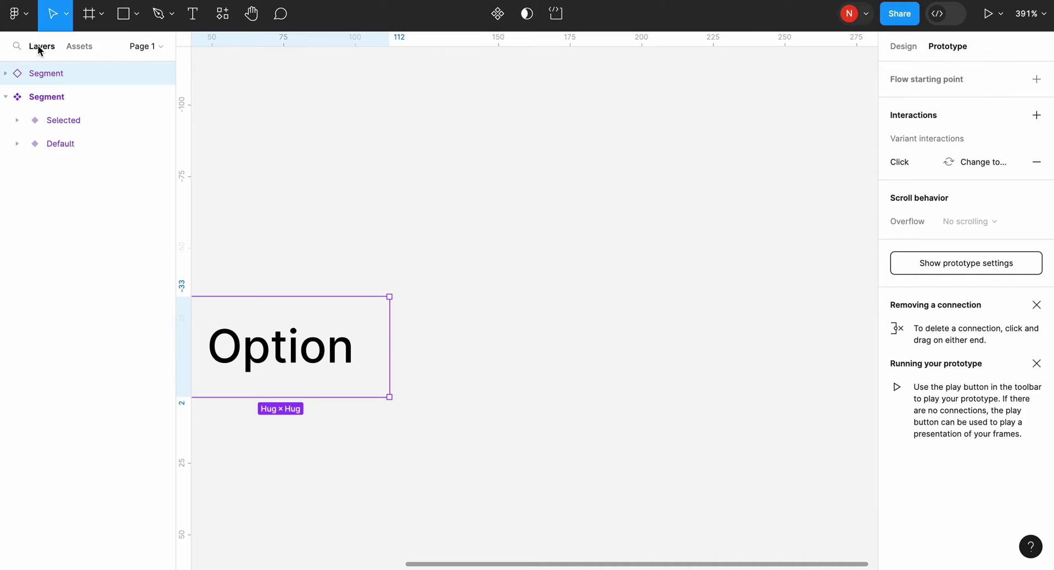
{"action": "key", "text": "ctrl+d"}
{"action": "left_click_drag", "start_coordinate": [351, 361], "coordinate": [573, 361]}
{"action": "scroll", "coordinate": [573, 361], "scroll_direction": "left", "scroll_amount": 2}
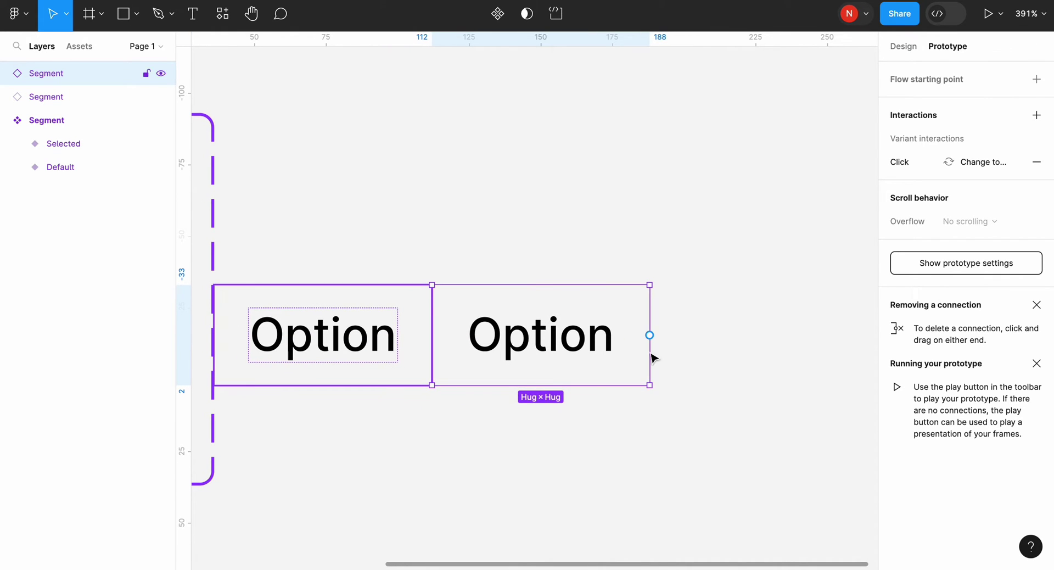
{"action": "key", "text": "ctrl+d"}
{"action": "left_click_drag", "start_coordinate": [450, 344], "coordinate": [783, 347]}
Wrap all three Segment instances together in an auto-layout frame
{"action": "left_click_drag", "start_coordinate": [288, 187], "coordinate": [686, 348]}
{"action": "key", "text": "shift+a"}
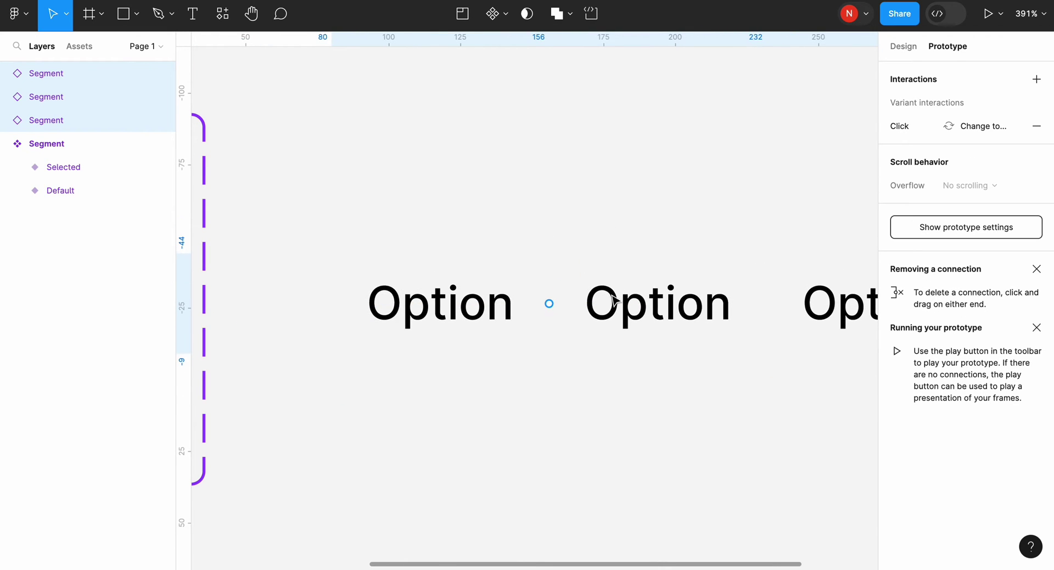
{"action": "key", "text": "Escape"}
{"action": "scroll", "coordinate": [613, 300], "scroll_direction": "right", "scroll_amount": 4}
{"action": "scroll", "coordinate": [613, 300], "scroll_direction": "down", "scroll_amount": 1}
{"action": "left_click", "coordinate": [904, 46]}
{"action": "left_click_drag", "start_coordinate": [251, 146], "coordinate": [742, 368]}
{"action": "right_click", "coordinate": [794, 244]}
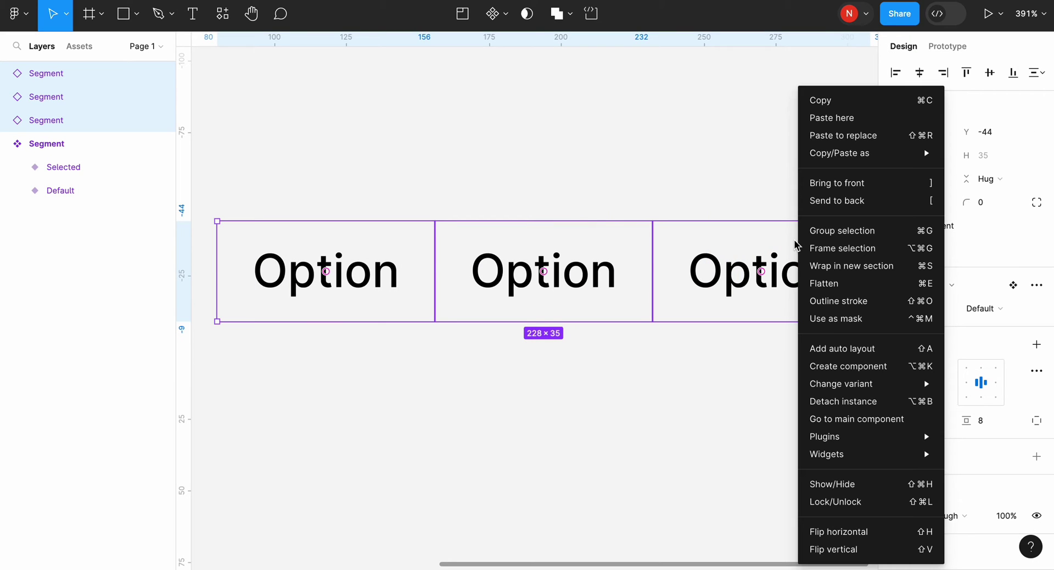
{"action": "left_click", "coordinate": [842, 348]}
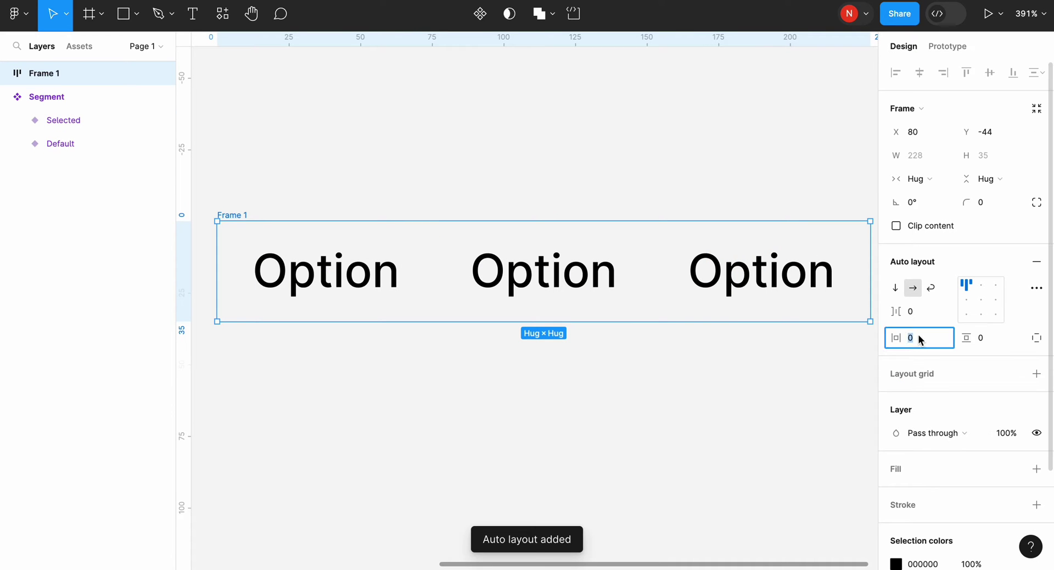
Set the frame's padding to 8 and rename it 'Segmented control'
{"action": "type", "text": "8"}
{"action": "left_click", "coordinate": [1001, 337]}
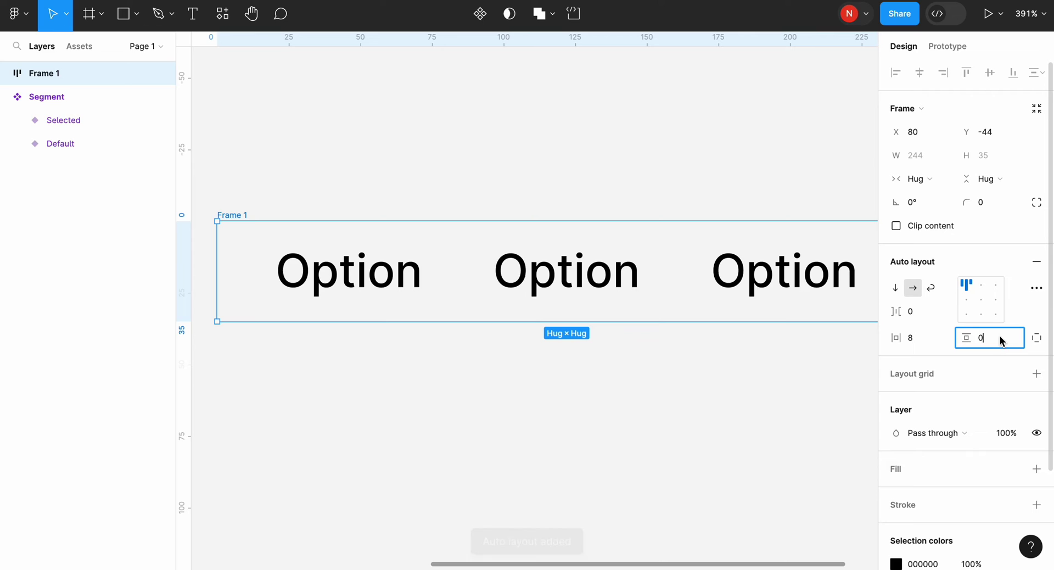
{"action": "type", "text": "8"}
{"action": "key", "text": "Return"}
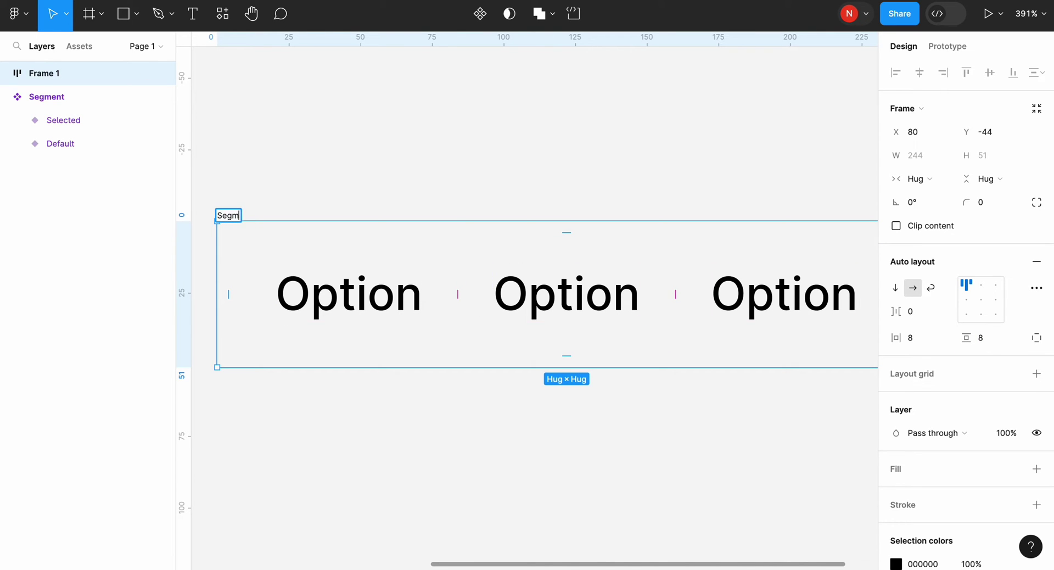
{"action": "type", "text": "Segmented control"}
{"action": "key", "text": "Return"}
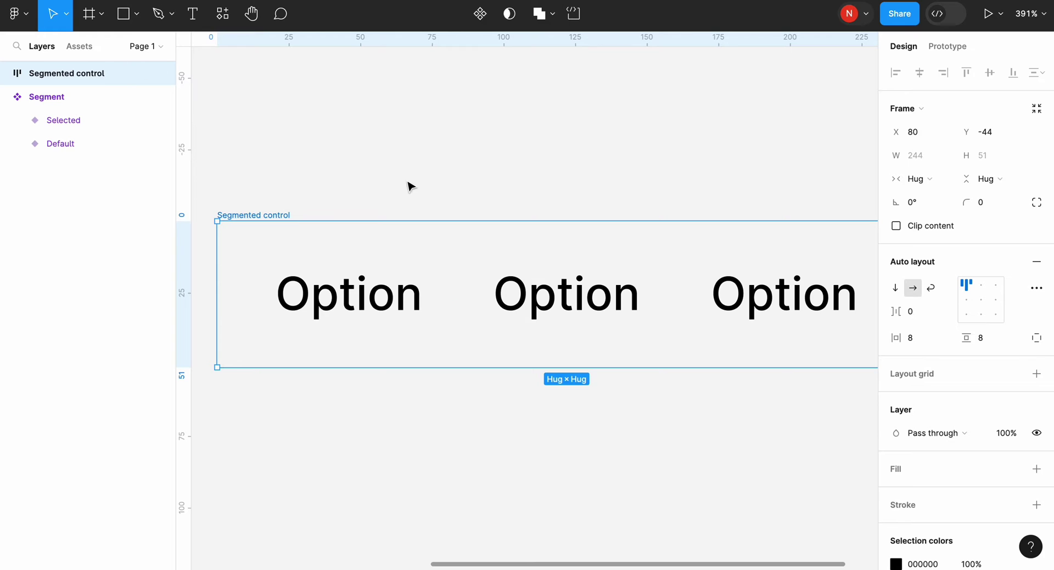
Give the frame a white FFFFFF fill and a corner radius of 8
{"action": "scroll", "coordinate": [1007, 401], "scroll_direction": "down", "scroll_amount": 3}
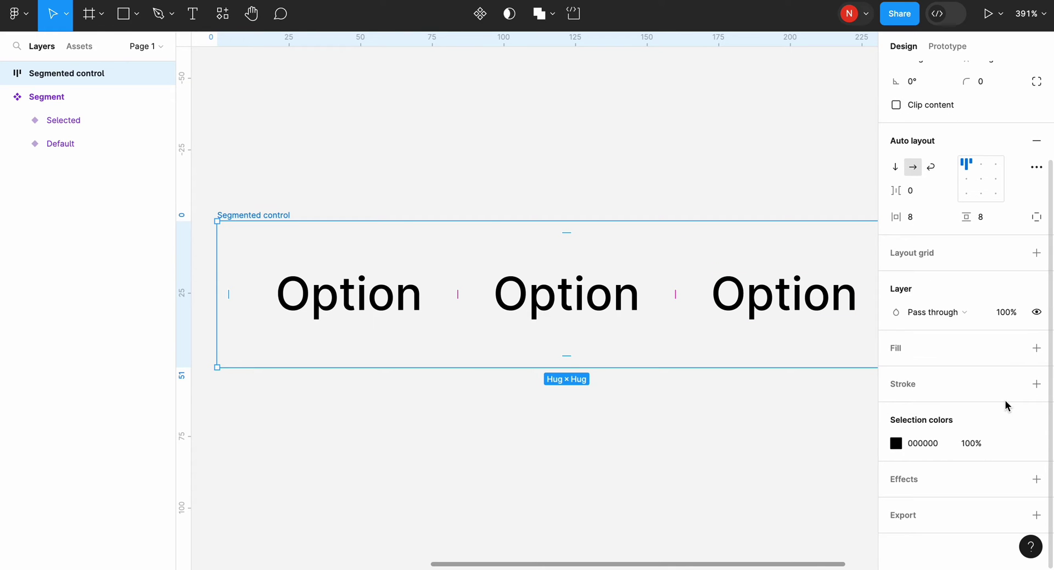
{"action": "left_click", "coordinate": [1038, 354]}
{"action": "scroll", "coordinate": [901, 375], "scroll_direction": "up", "scroll_amount": 1}
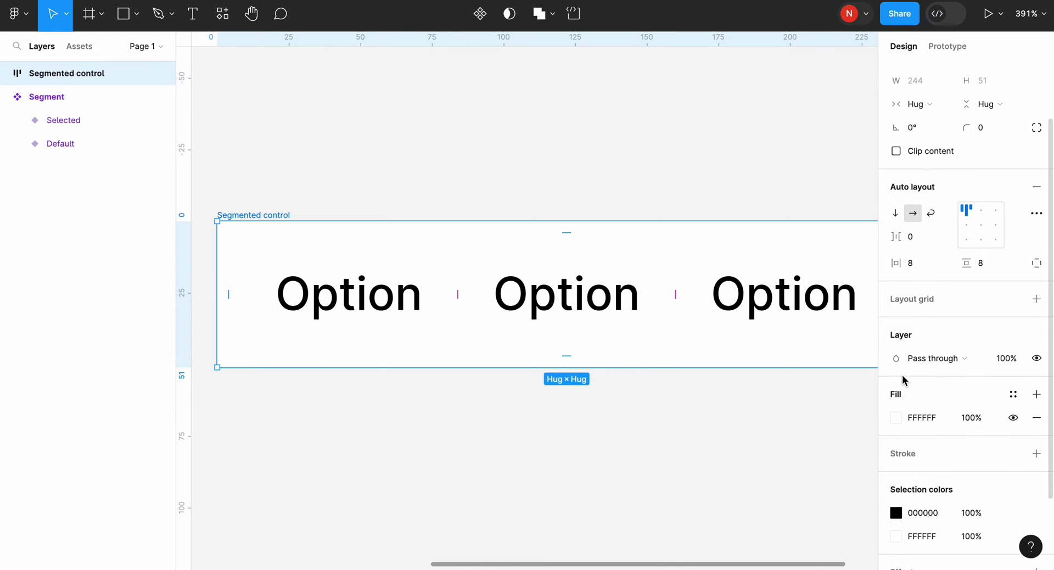
{"action": "scroll", "coordinate": [902, 375], "scroll_direction": "up", "scroll_amount": 2}
{"action": "left_click", "coordinate": [993, 198]}
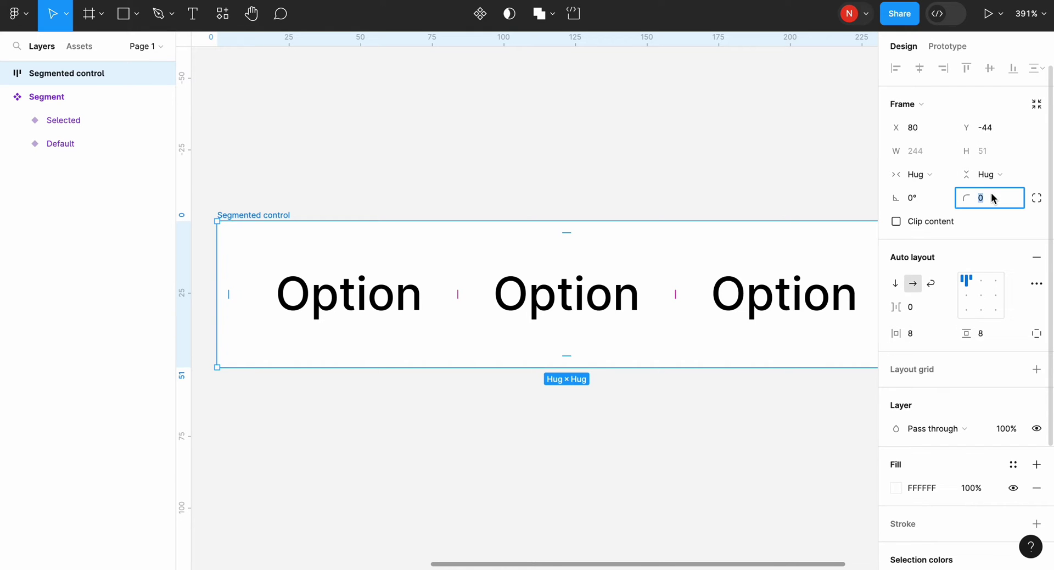
{"action": "key", "text": "Return"}
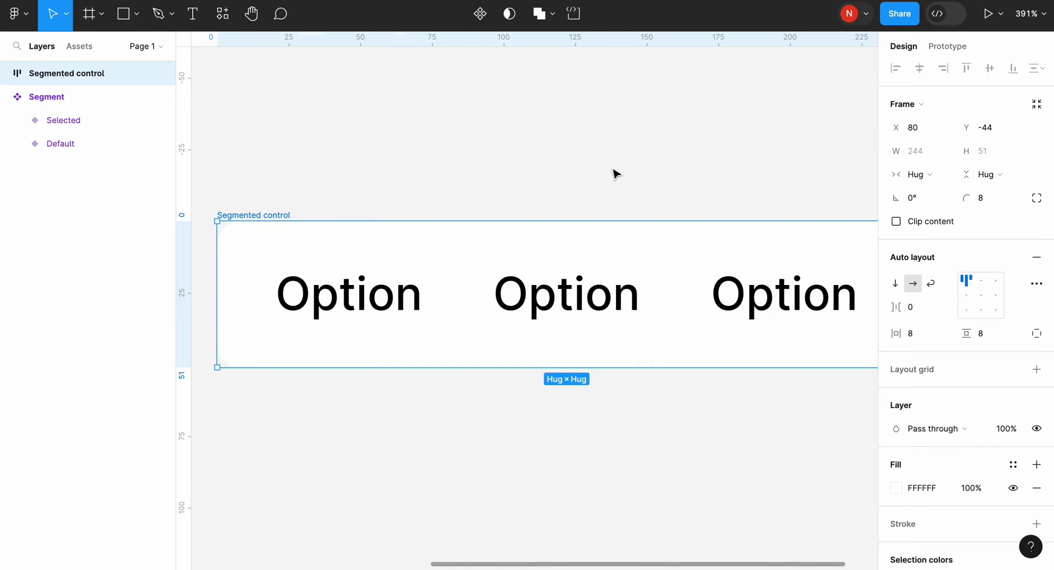
{"action": "left_click", "coordinate": [615, 174]}
{"action": "scroll", "coordinate": [615, 174], "scroll_direction": "down", "scroll_amount": 1}
{"action": "scroll", "coordinate": [615, 174], "scroll_direction": "right", "scroll_amount": 1}
Set the width of all three segments to Fill container
{"action": "left_click", "coordinate": [355, 272]}
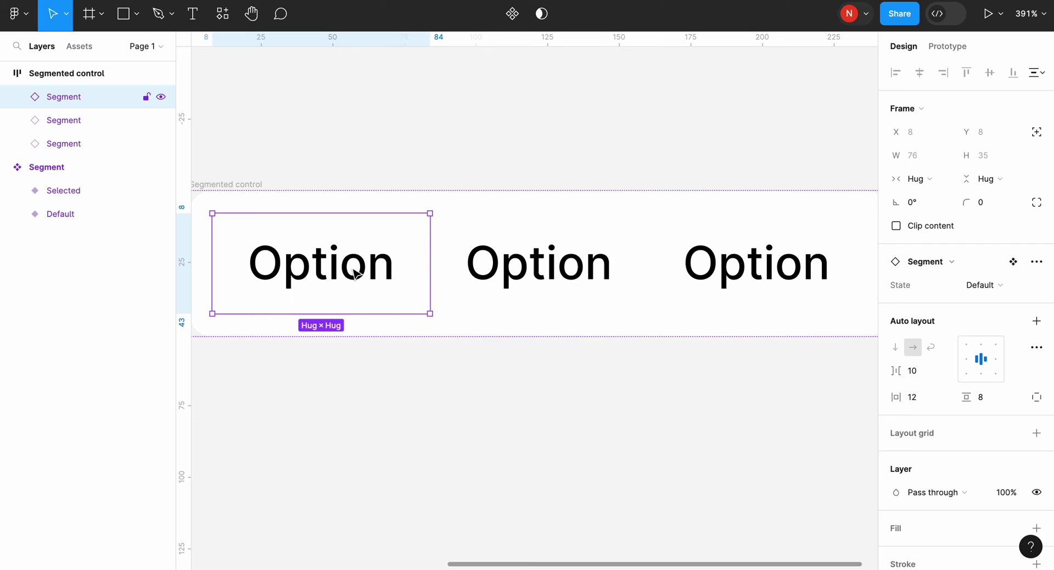
{"action": "left_click", "coordinate": [916, 179]}
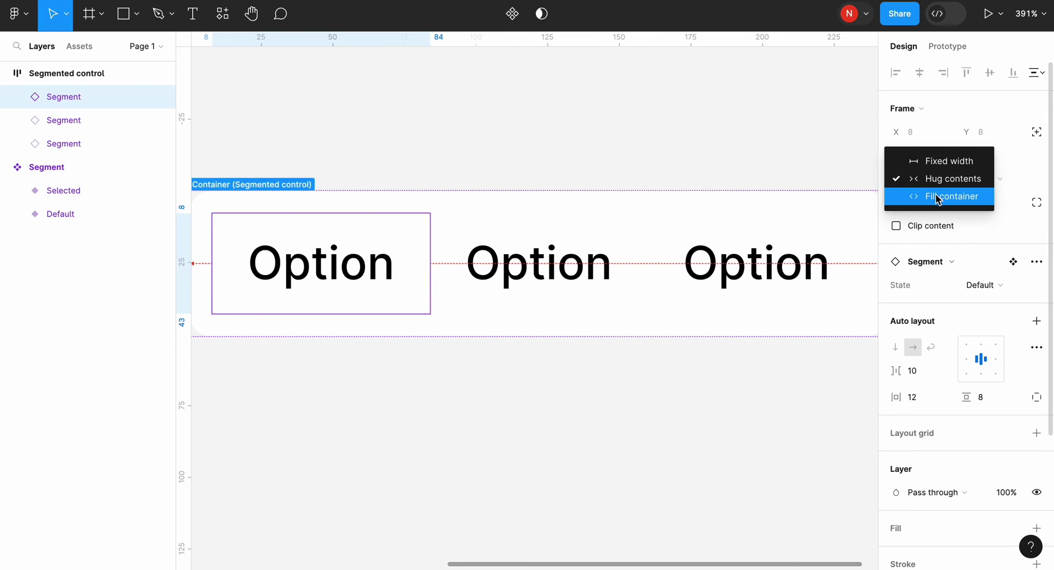
{"action": "left_click", "coordinate": [938, 196]}
{"action": "left_click", "coordinate": [538, 264]}
{"action": "left_click", "coordinate": [907, 178]}
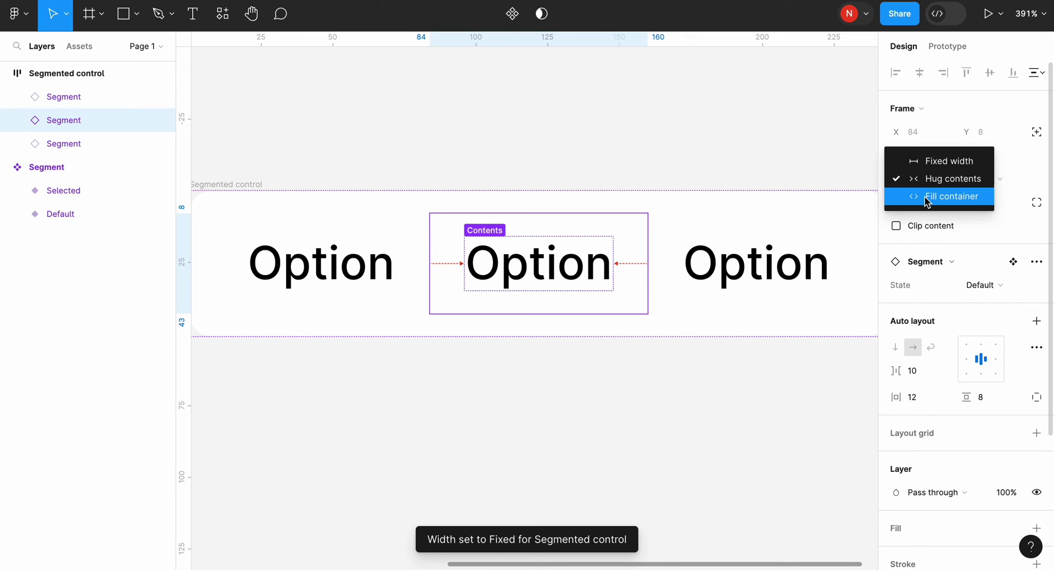
{"action": "left_click", "coordinate": [928, 201]}
{"action": "left_click", "coordinate": [779, 265]}
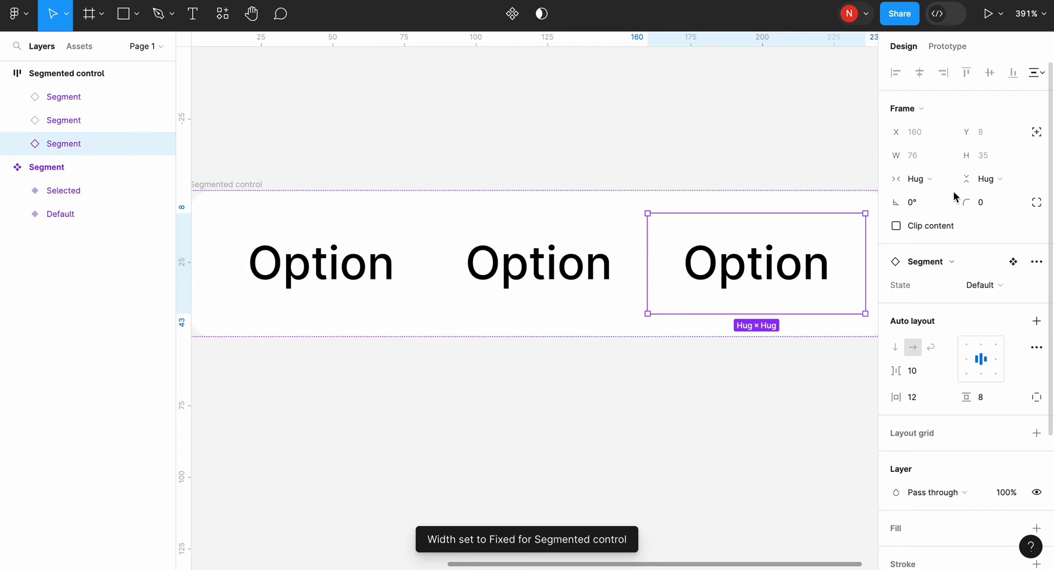
{"action": "left_click", "coordinate": [916, 179]}
{"action": "left_click", "coordinate": [937, 196]}
Select the first segment's Option label for editing
{"action": "left_click", "coordinate": [339, 282]}
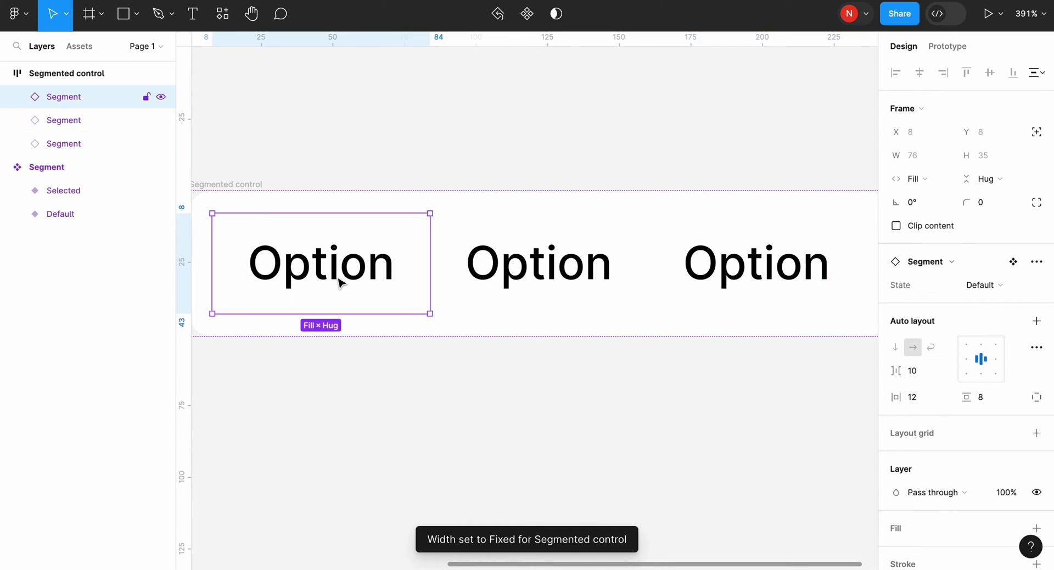
{"action": "double_click", "coordinate": [339, 282]}
{"action": "double_click", "coordinate": [340, 280]}
Relabel the three segments Movies, Books and Games
{"action": "type", "text": "Movies"}
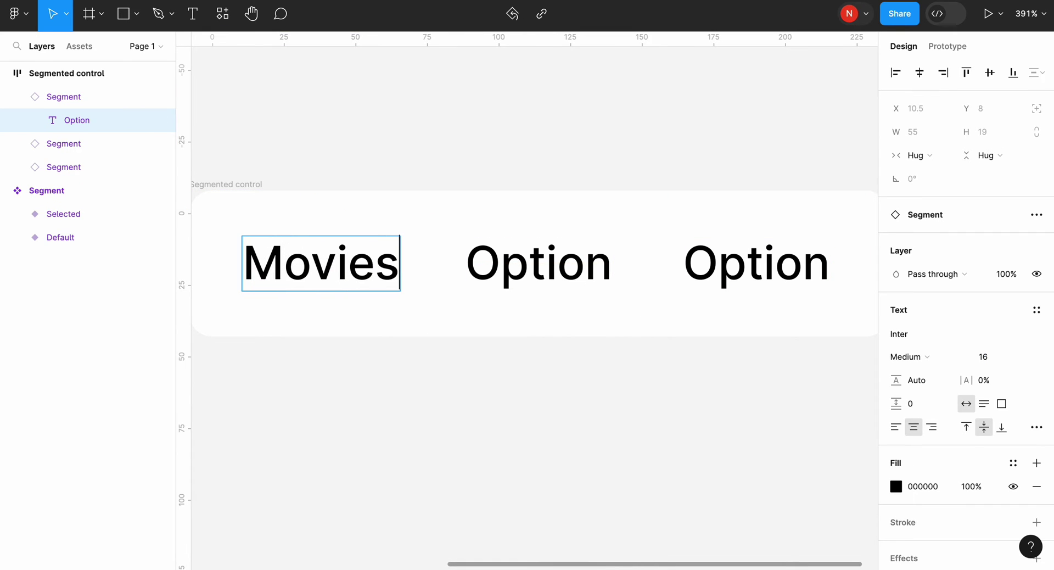
{"action": "double_click", "coordinate": [502, 263]}
{"action": "double_click", "coordinate": [501, 263]}
{"action": "type", "text": "Books"}
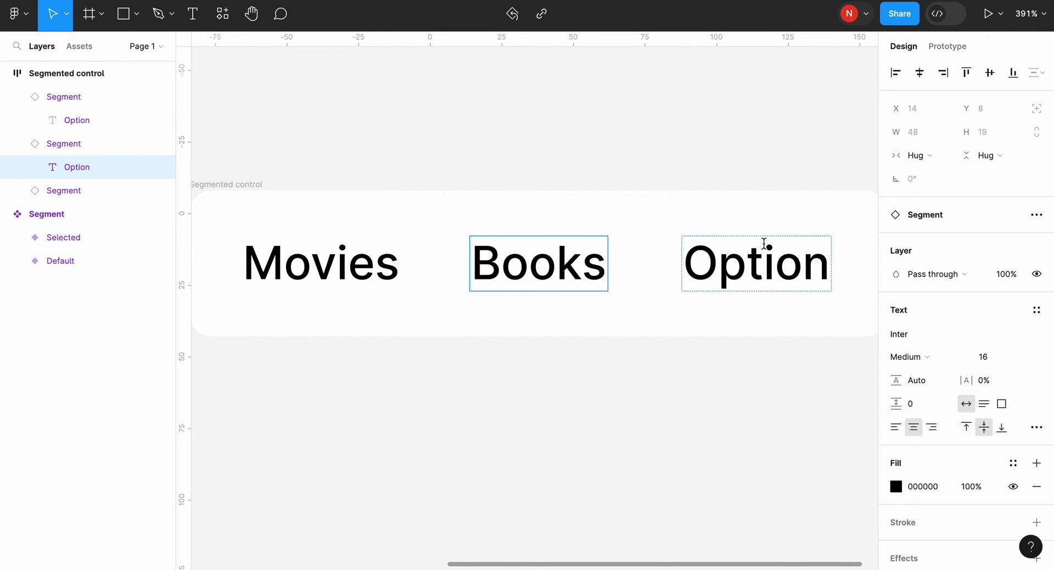
{"action": "double_click", "coordinate": [765, 244]}
{"action": "type", "text": "Games"}
{"action": "key", "text": "Escape"}
Resize the Segmented control's width by dragging its right edge
{"action": "scroll", "coordinate": [661, 143], "scroll_direction": "down", "scroll_amount": 2}
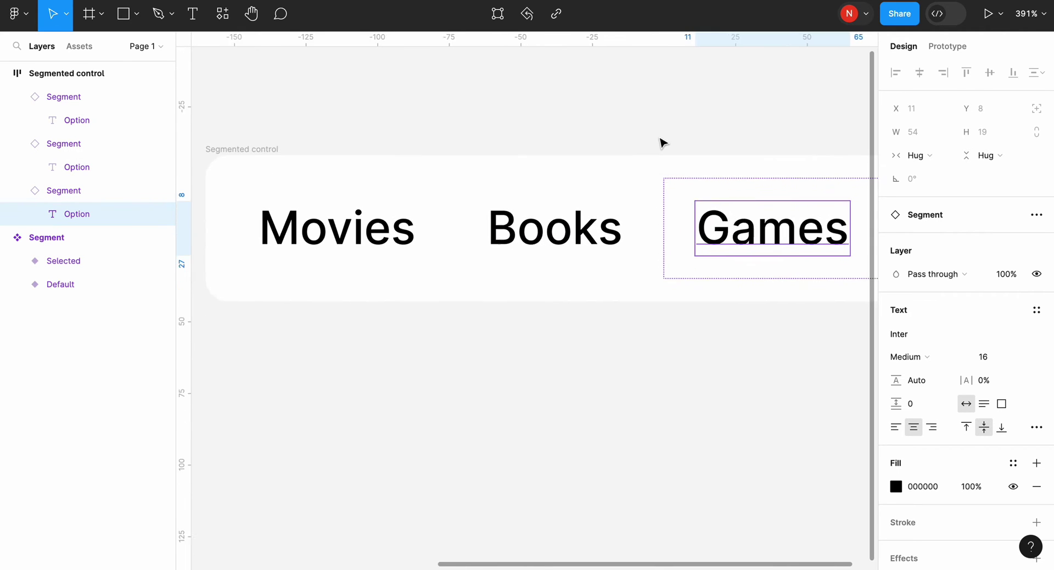
{"action": "left_click", "coordinate": [661, 142]}
{"action": "scroll", "coordinate": [747, 77], "scroll_direction": "down", "scroll_amount": 3}
{"action": "scroll", "coordinate": [747, 78], "scroll_direction": "right", "scroll_amount": 1}
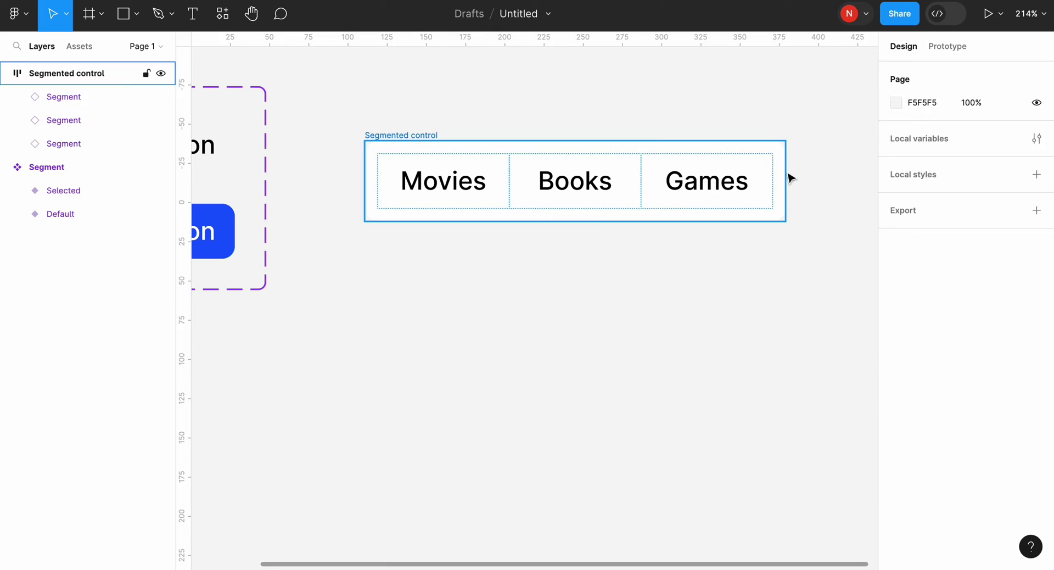
{"action": "left_click_drag", "start_coordinate": [789, 177], "coordinate": [711, 214]}
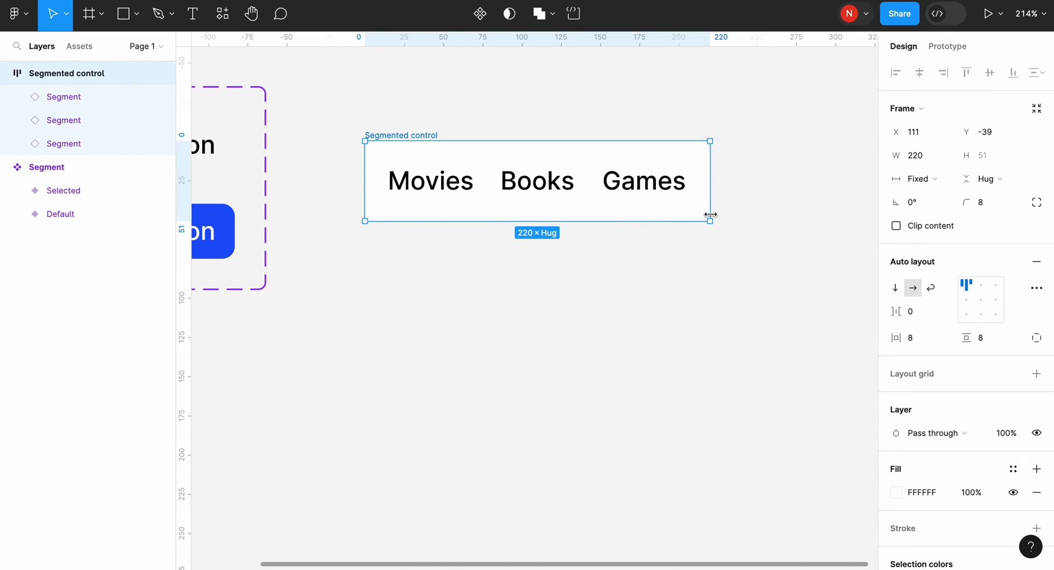
{"action": "scroll", "coordinate": [558, 136], "scroll_direction": "up", "scroll_amount": 4}
Make two duplicates of the Segmented control stacked below the original
{"action": "scroll", "coordinate": [341, 117], "scroll_direction": "down", "scroll_amount": 3}
{"action": "key", "text": "ctrl+d"}
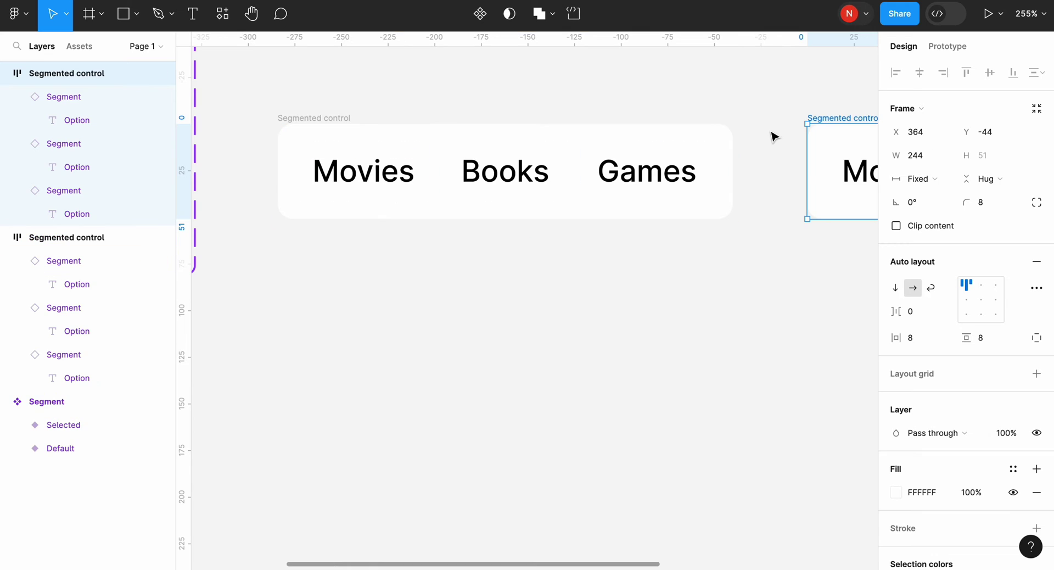
{"action": "left_click_drag", "start_coordinate": [824, 119], "coordinate": [297, 254]}
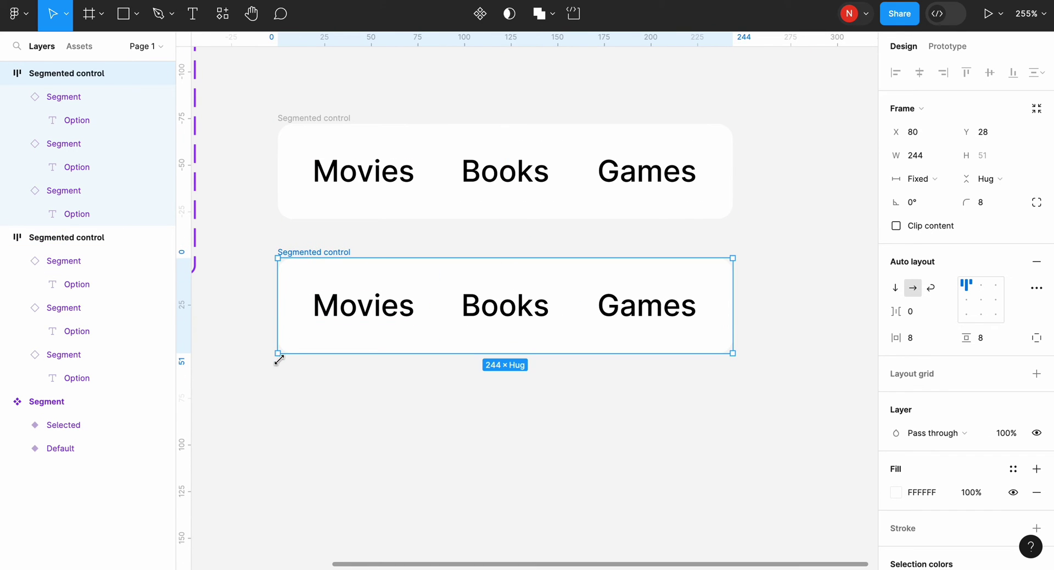
{"action": "key", "text": "ctrl+d"}
{"action": "mouse_move", "coordinate": [834, 257]}
{"action": "left_mouse_down"}
{"action": "mouse_move", "coordinate": [287, 384]}
{"action": "mouse_move", "coordinate": [302, 386]}
{"action": "left_mouse_up"}
{"action": "left_click_drag", "start_coordinate": [253, 92], "coordinate": [774, 521]}
{"action": "scroll", "coordinate": [774, 521], "scroll_direction": "up", "scroll_amount": 3}
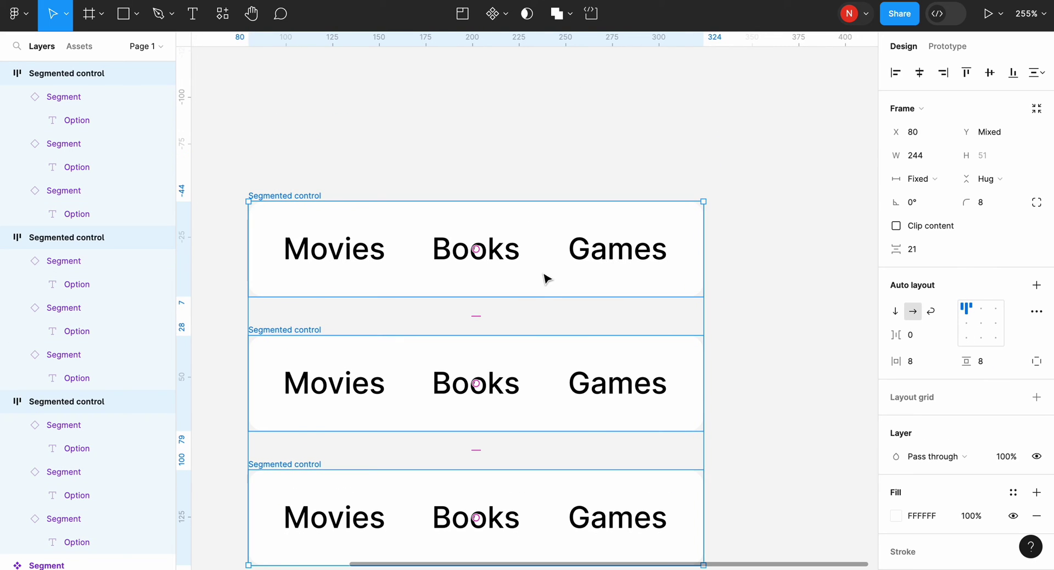
{"action": "scroll", "coordinate": [587, 164], "scroll_direction": "down", "scroll_amount": 4}
Set Movies, Books and Games to Selected in the top, middle and bottom controls
{"action": "left_click", "coordinate": [381, 132]}
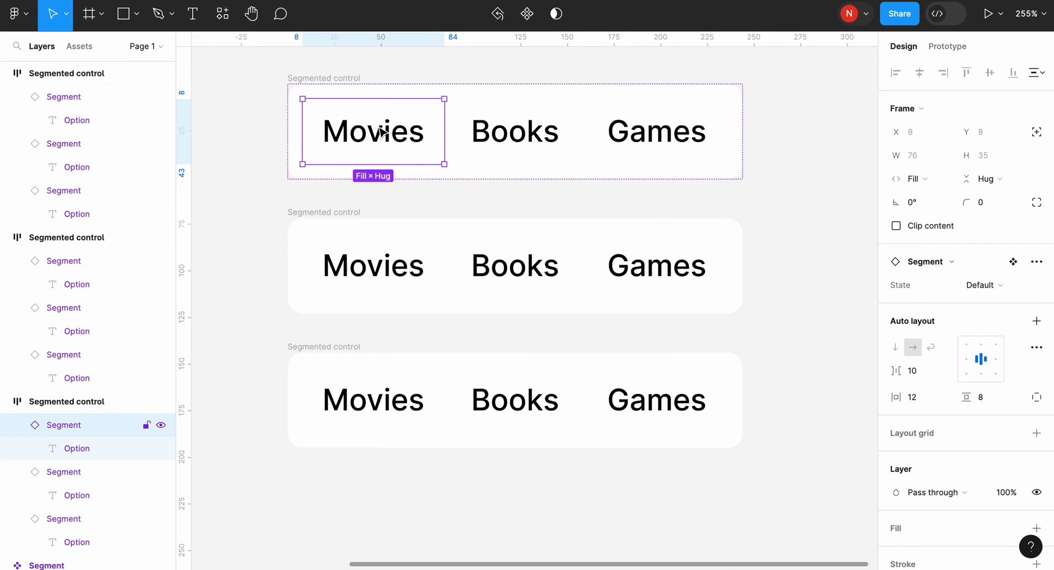
{"action": "left_click", "coordinate": [1008, 294]}
{"action": "left_click", "coordinate": [986, 303]}
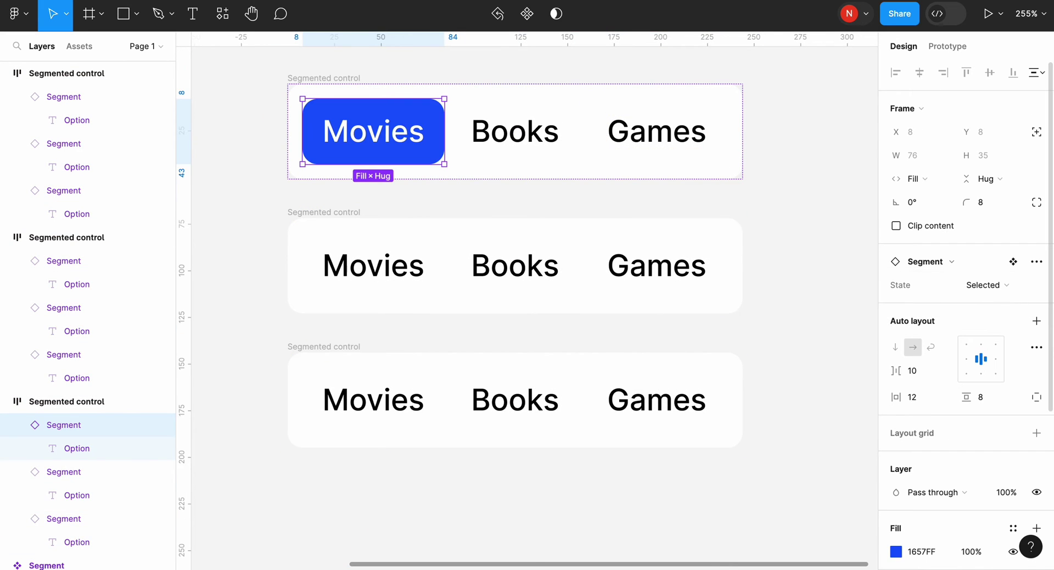
{"action": "left_click", "coordinate": [537, 282]}
{"action": "left_click", "coordinate": [980, 287]}
{"action": "left_click", "coordinate": [970, 301]}
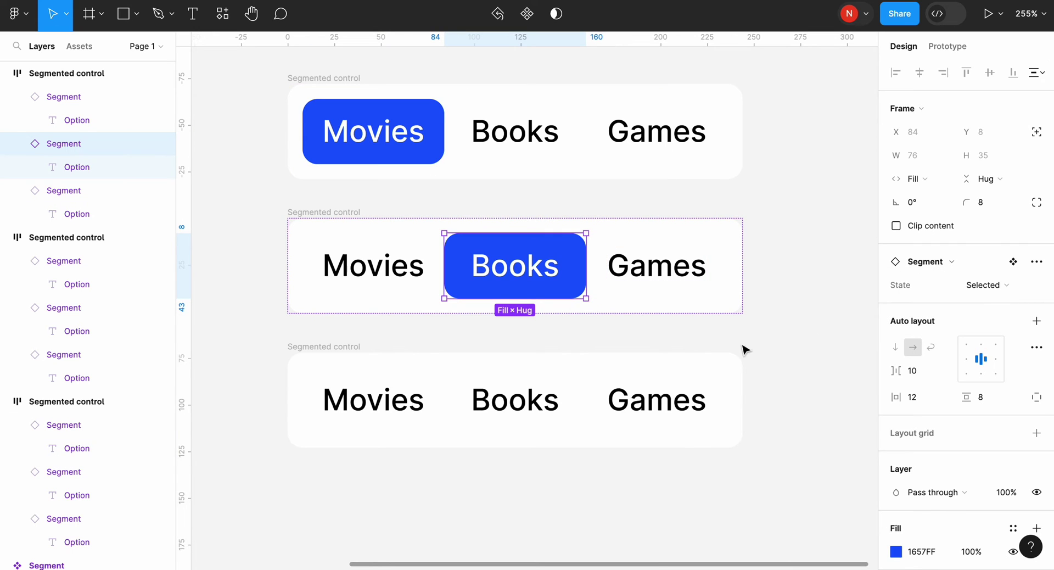
{"action": "left_click", "coordinate": [689, 399]}
{"action": "left_click", "coordinate": [990, 285]}
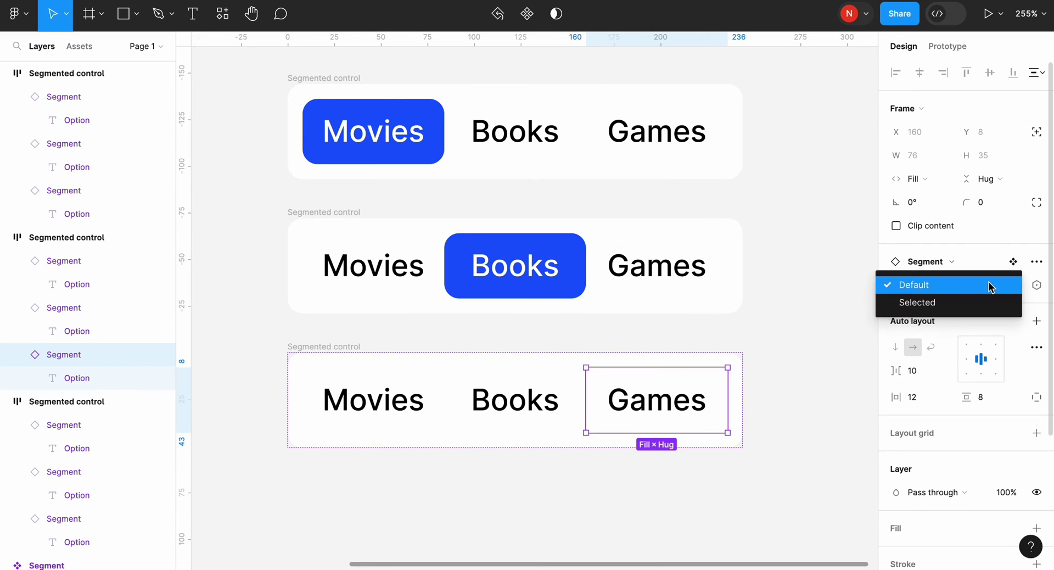
{"action": "left_click", "coordinate": [969, 302]}
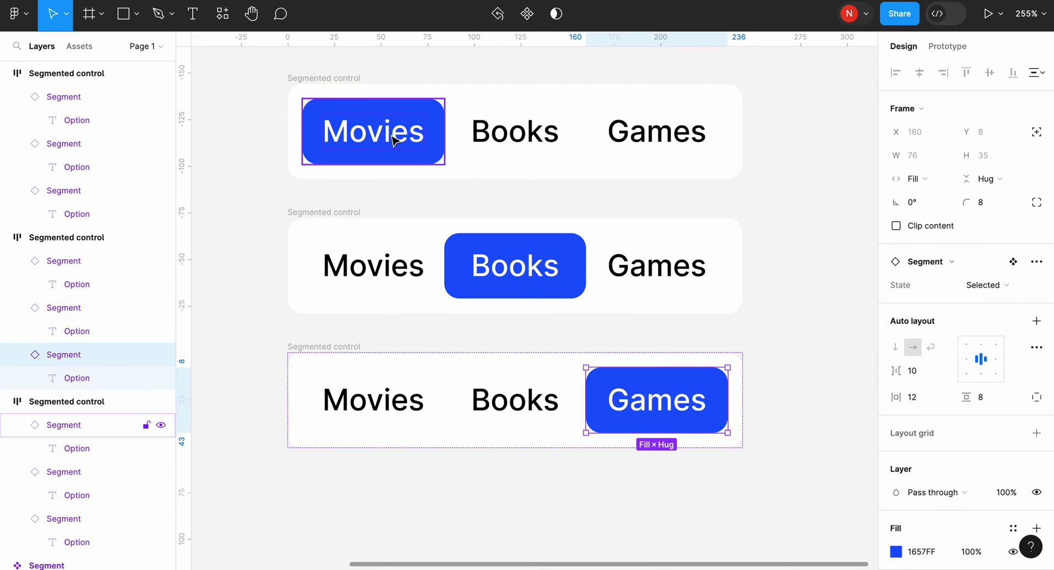
Make the top Segmented control a component
{"action": "left_click", "coordinate": [341, 82]}
{"action": "scroll", "coordinate": [341, 83], "scroll_direction": "right", "scroll_amount": 2}
{"action": "left_click", "coordinate": [480, 14]}
Make the middle and bottom controls components, then combine all three controls as variants
{"action": "left_click", "coordinate": [270, 230]}
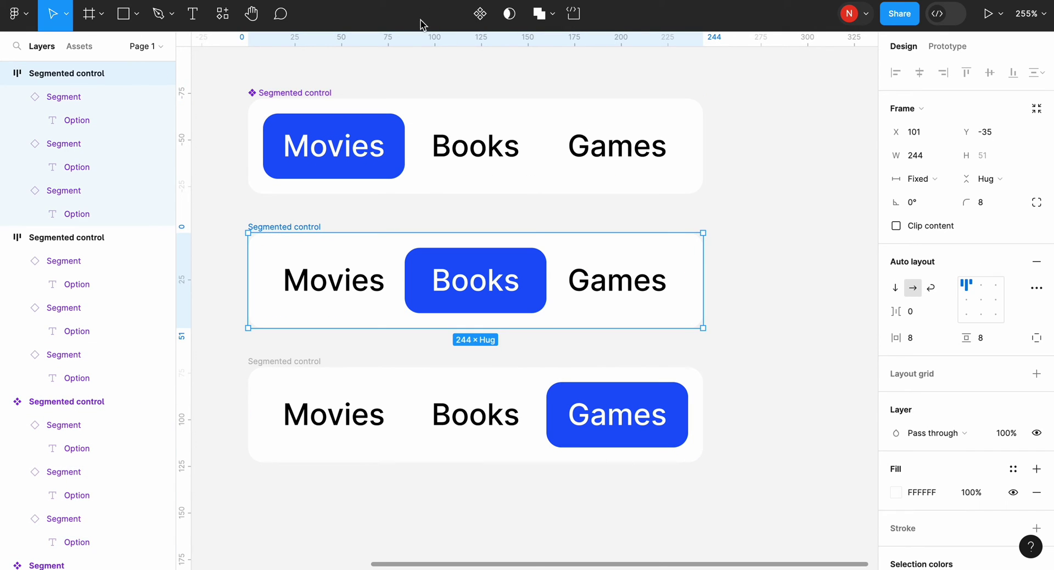
{"action": "left_click", "coordinate": [481, 14]}
{"action": "left_click", "coordinate": [268, 361]}
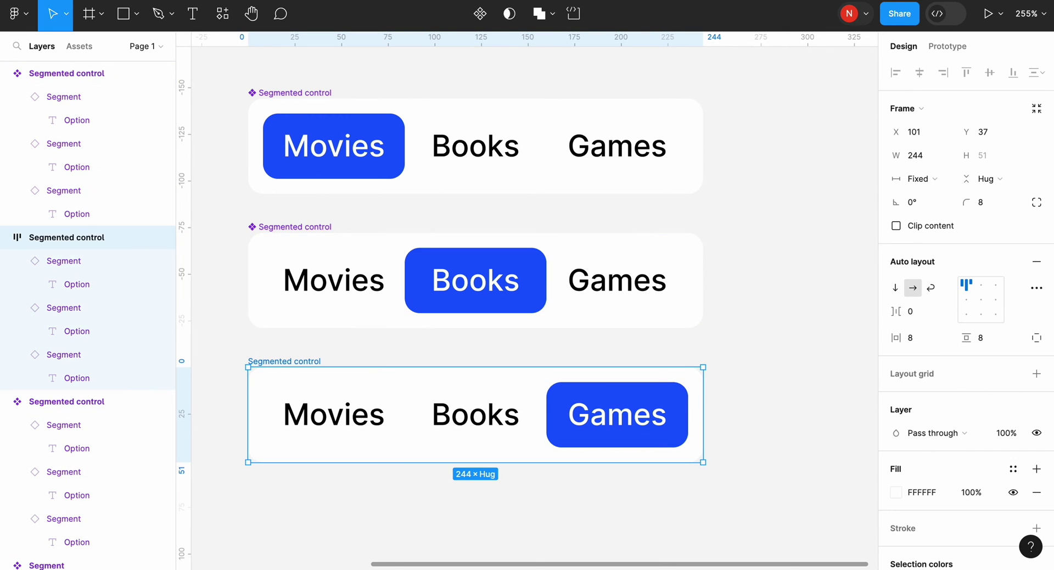
{"action": "left_click", "coordinate": [481, 14]}
{"action": "left_click", "coordinate": [221, 90]}
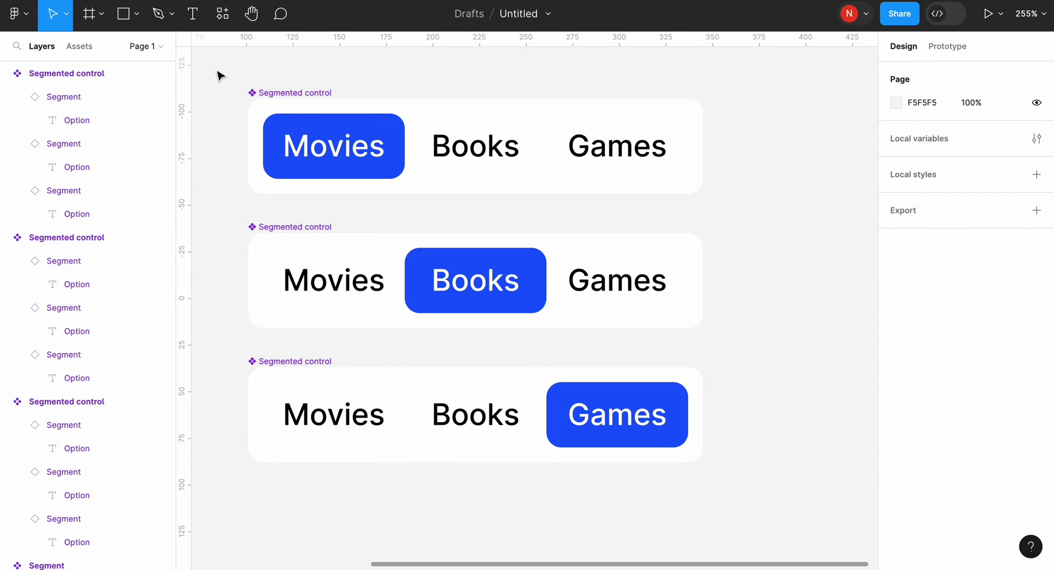
{"action": "left_click_drag", "start_coordinate": [213, 63], "coordinate": [814, 508]}
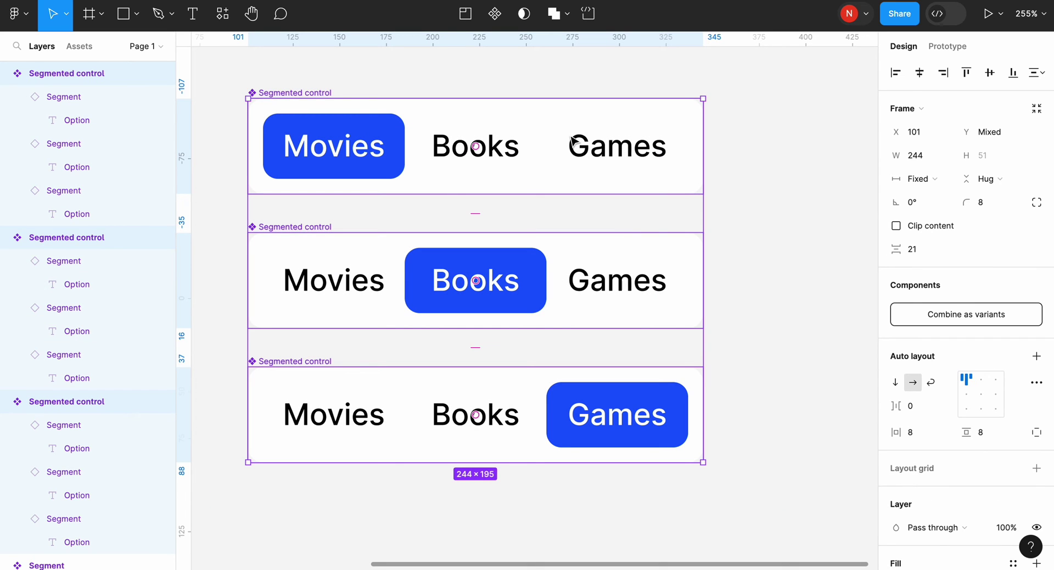
{"action": "left_click", "coordinate": [956, 312]}
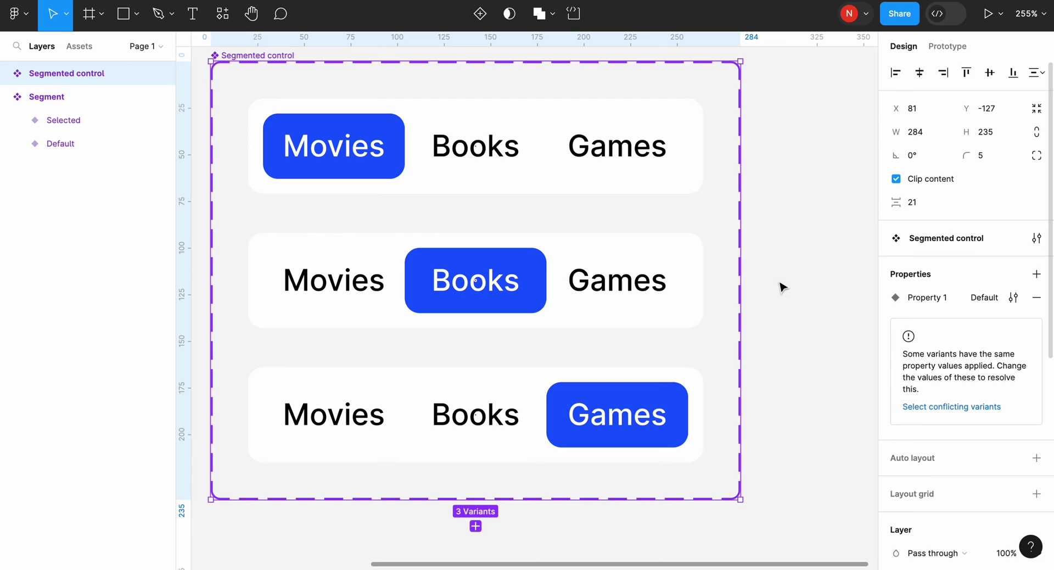
Name the variant values Movies, Books and Games and rename the property to Tab
{"action": "left_click", "coordinate": [473, 148]}
{"action": "left_click", "coordinate": [980, 345]}
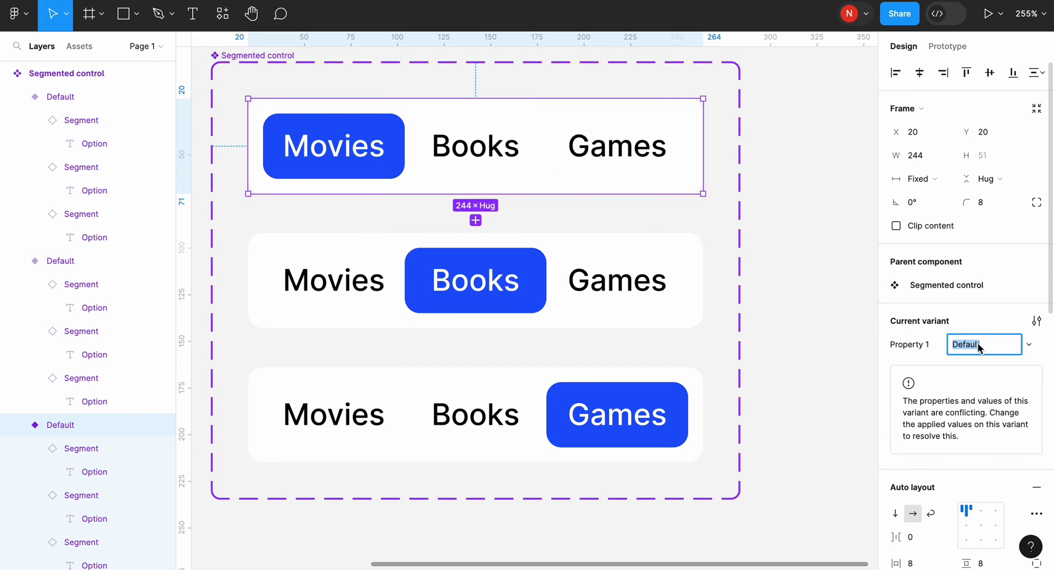
{"action": "type", "text": "Movies"}
{"action": "left_click", "coordinate": [511, 316]}
{"action": "left_click", "coordinate": [966, 341]}
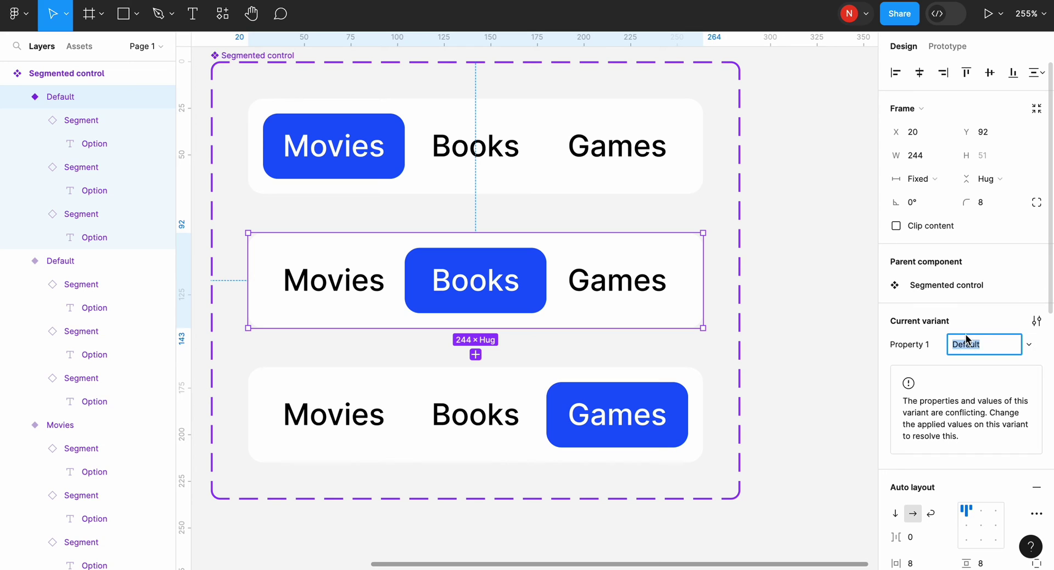
{"action": "left_click", "coordinate": [675, 393]}
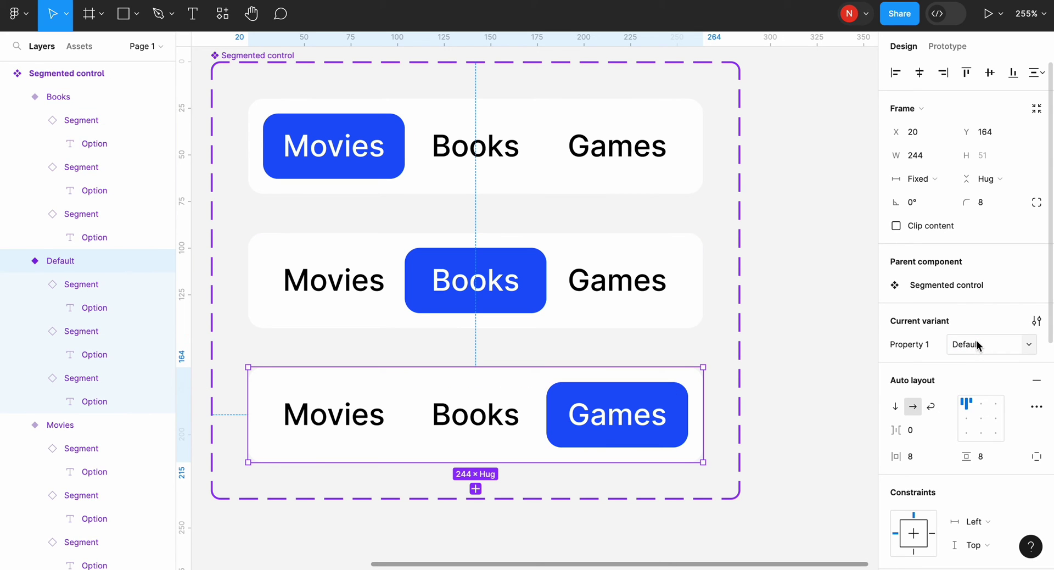
{"action": "left_click", "coordinate": [961, 344]}
{"action": "type", "text": "Games"}
{"action": "left_click", "coordinate": [365, 181]}
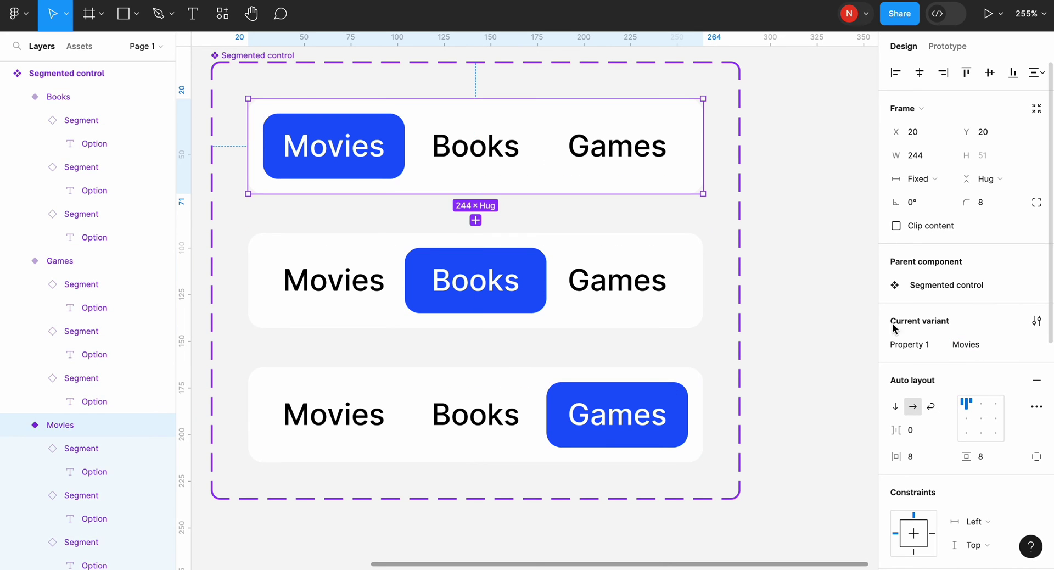
{"action": "double_click", "coordinate": [920, 348]}
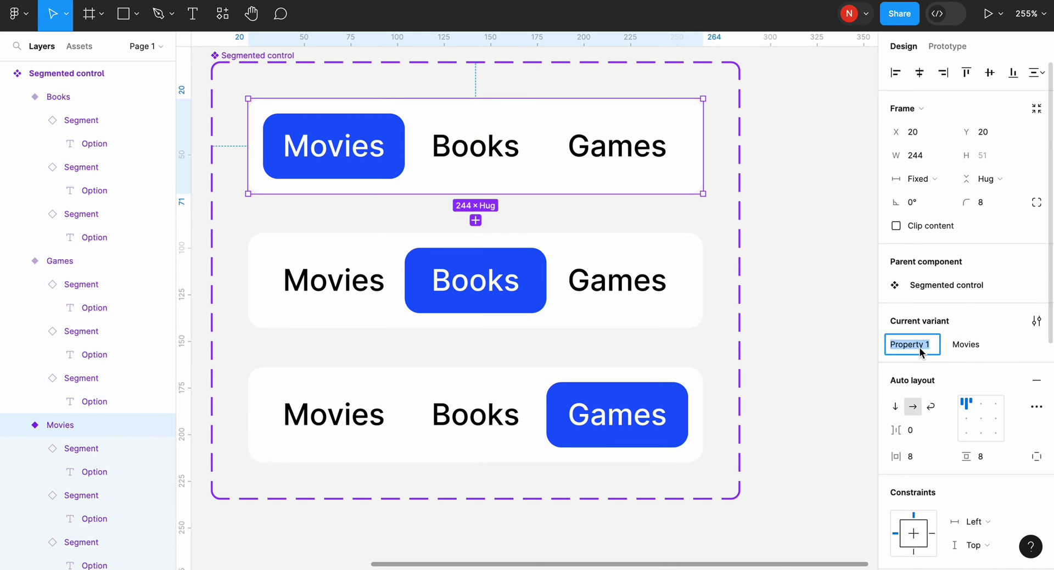
{"action": "left_click", "coordinate": [762, 336]}
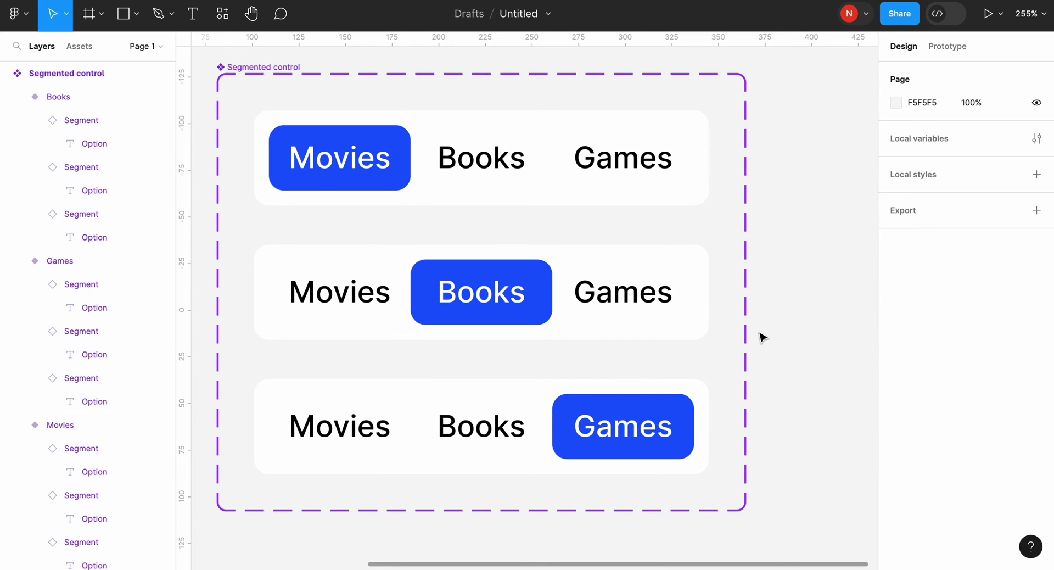
In the Movies variant, link the Books and Games segments to their matching variants
{"action": "scroll", "coordinate": [763, 336], "scroll_direction": "down", "scroll_amount": 3}
{"action": "scroll", "coordinate": [652, 238], "scroll_direction": "right", "scroll_amount": 3}
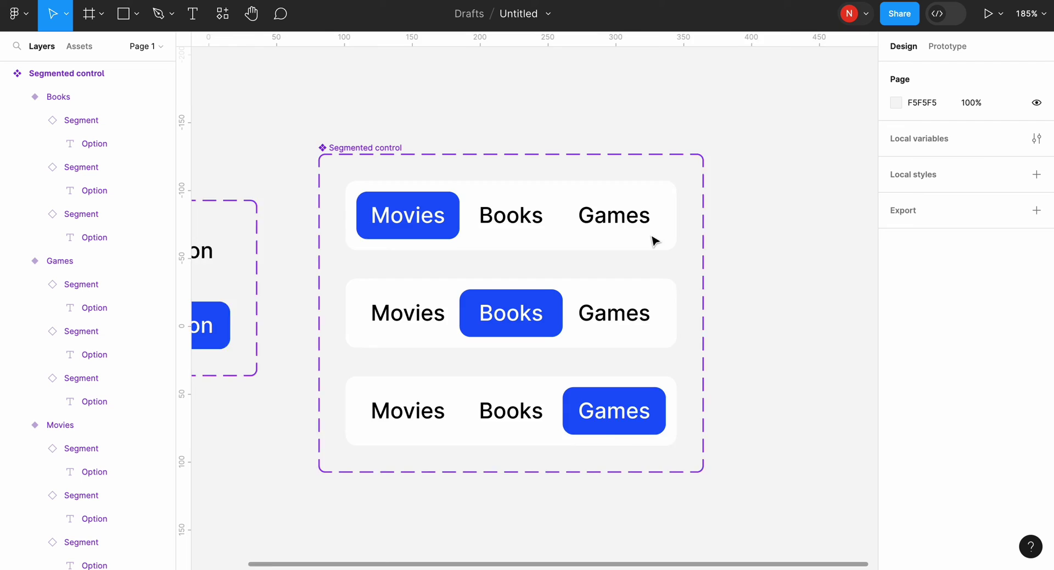
{"action": "left_click", "coordinate": [413, 191]}
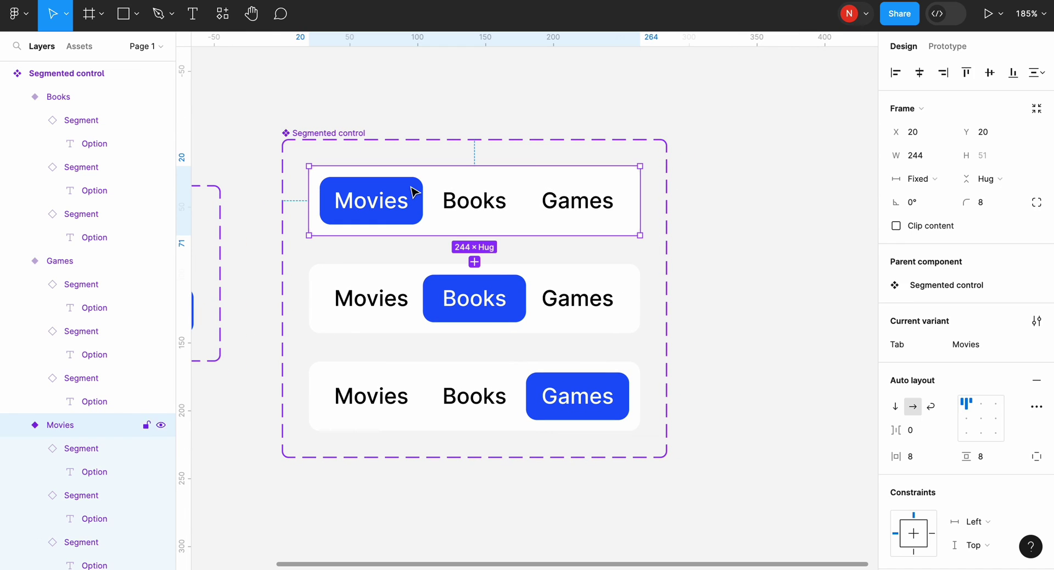
{"action": "left_click", "coordinate": [945, 47]}
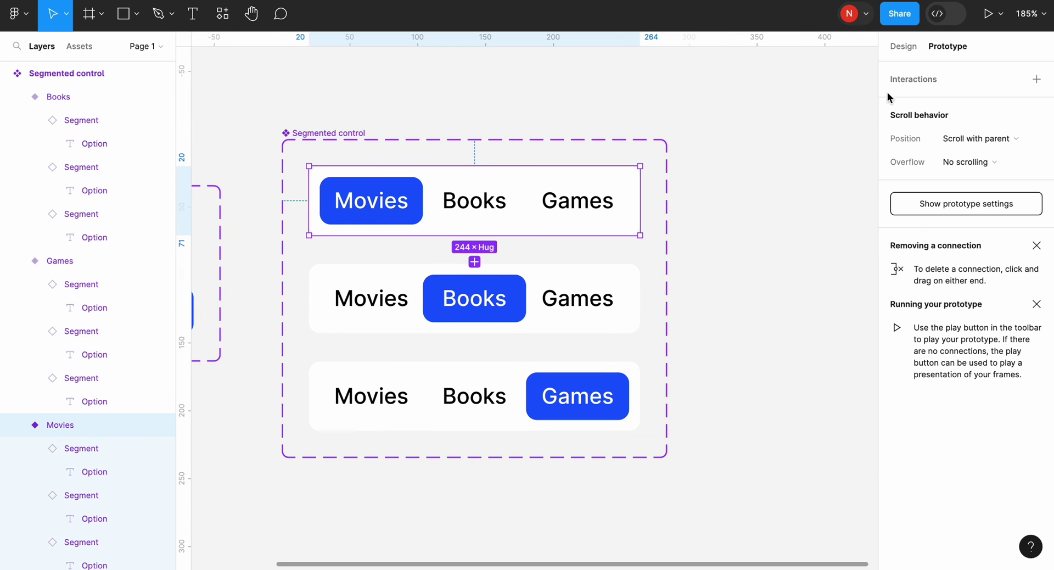
{"action": "left_click", "coordinate": [475, 218]}
{"action": "left_click_drag", "start_coordinate": [475, 225], "coordinate": [475, 300]}
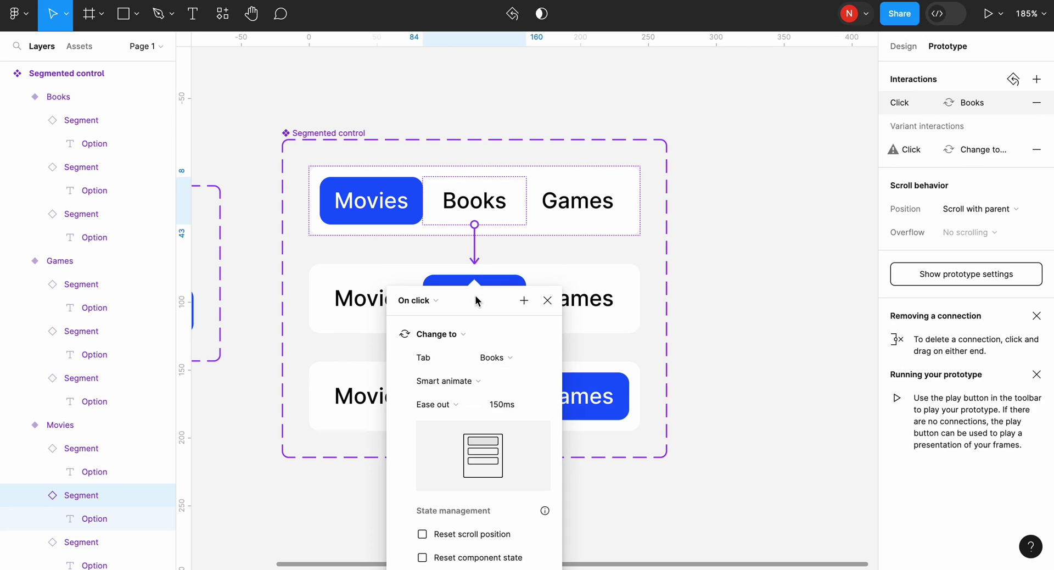
{"action": "left_click", "coordinate": [578, 219]}
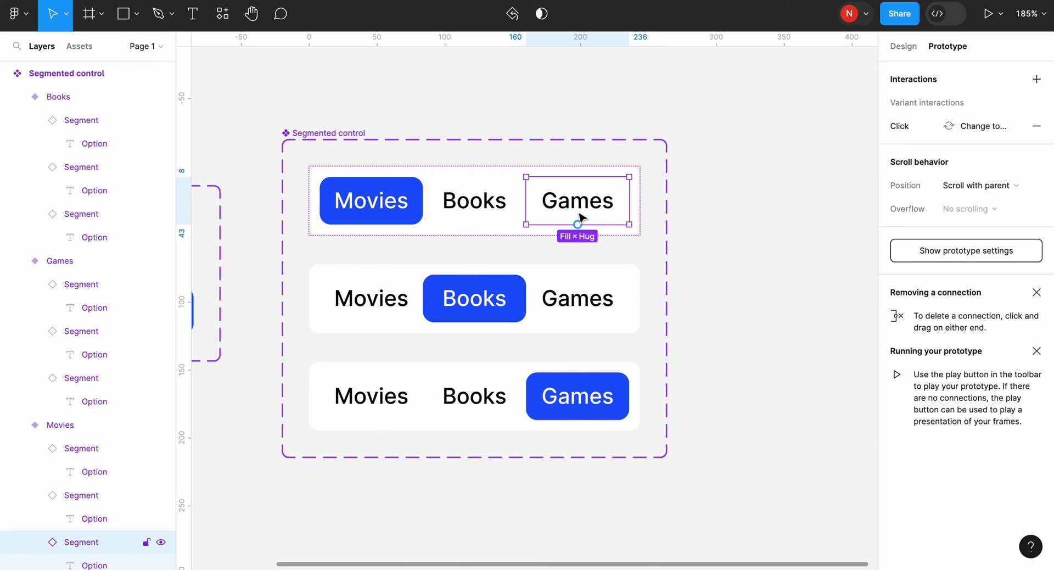
{"action": "left_click_drag", "start_coordinate": [578, 225], "coordinate": [475, 374]}
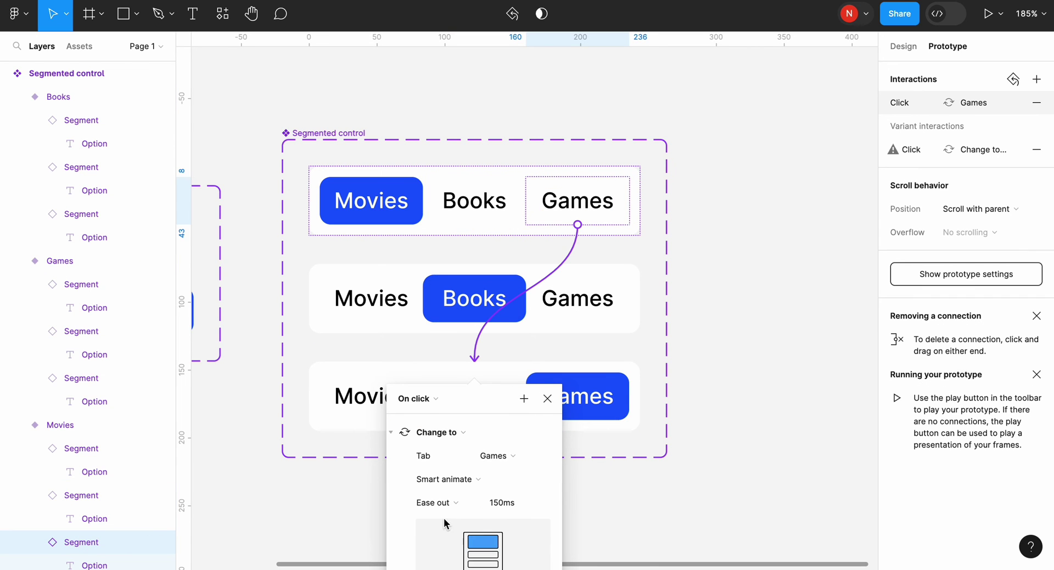
In the Books variant, link the Movies and Games segments to their matching variants
{"action": "left_click", "coordinate": [388, 308]}
{"action": "left_click", "coordinate": [388, 308]}
{"action": "left_click_drag", "start_coordinate": [371, 274], "coordinate": [426, 225]}
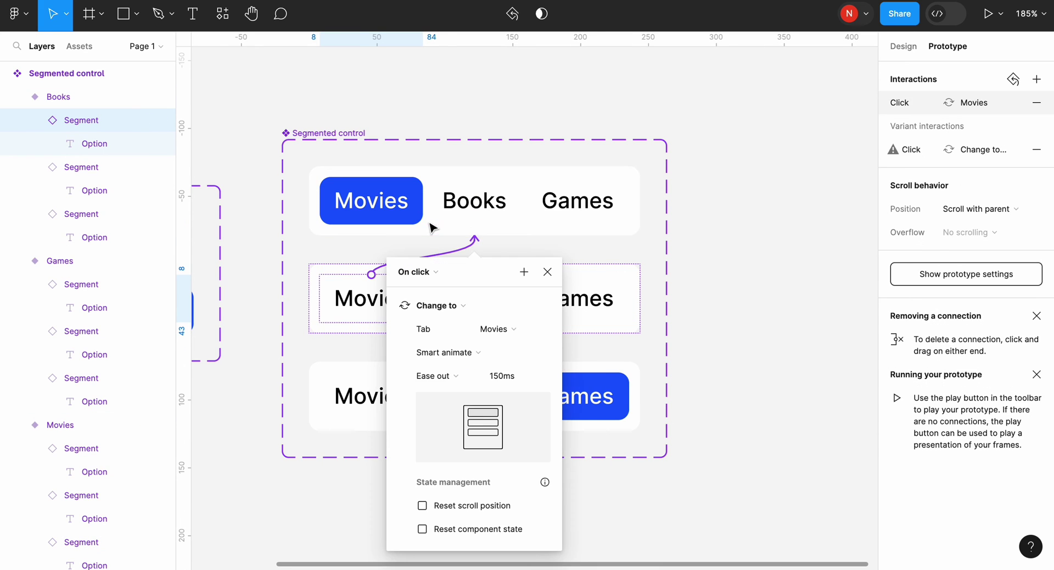
{"action": "left_click", "coordinate": [595, 297]}
{"action": "left_click", "coordinate": [596, 297]}
{"action": "left_click_drag", "start_coordinate": [578, 322], "coordinate": [573, 390]}
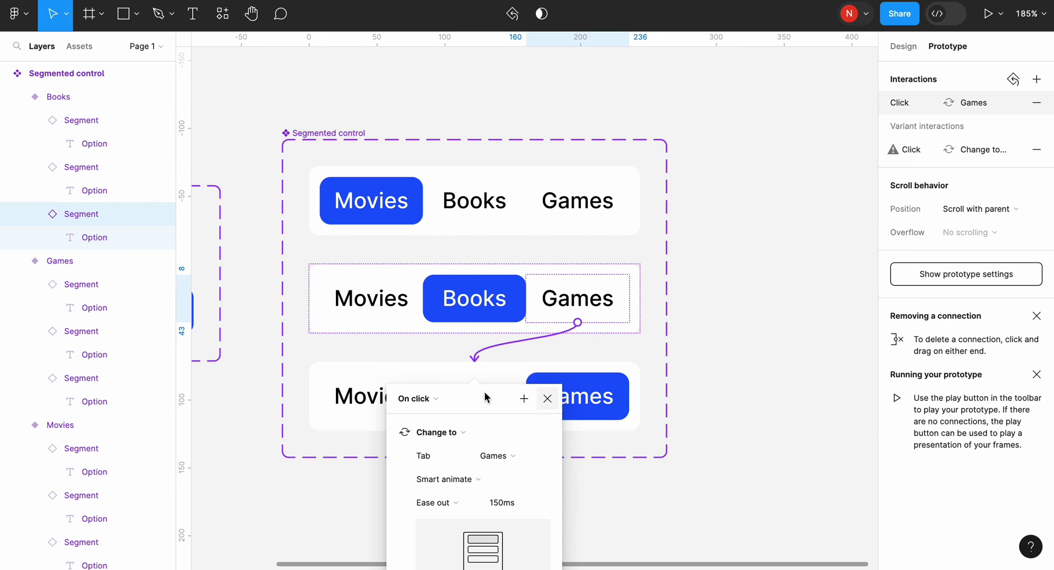
In the Games variant, link the Movies and Books segments to their matching variants
{"action": "left_click", "coordinate": [365, 395]}
{"action": "left_click", "coordinate": [365, 395]}
{"action": "left_click_drag", "start_coordinate": [372, 373], "coordinate": [401, 237]}
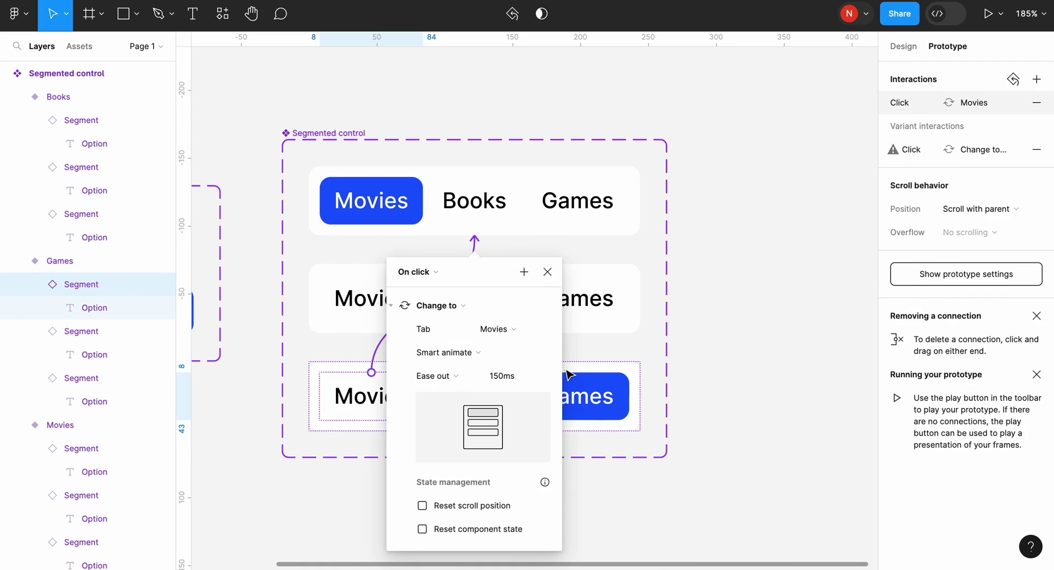
{"action": "left_click", "coordinate": [497, 393]}
{"action": "left_click", "coordinate": [493, 387]}
{"action": "left_click_drag", "start_coordinate": [476, 374], "coordinate": [624, 318]}
{"action": "left_click", "coordinate": [680, 321]}
Draw a new 400×400 frame and give it a black 000000 fill
{"action": "scroll", "coordinate": [683, 323], "scroll_direction": "right", "scroll_amount": 5}
{"action": "scroll", "coordinate": [682, 323], "scroll_direction": "right", "scroll_amount": 8}
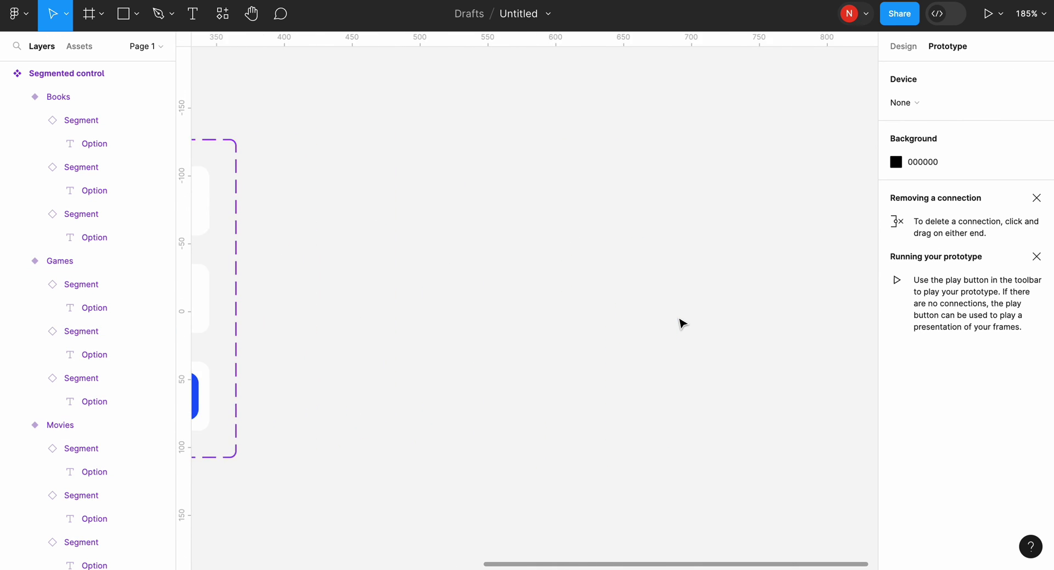
{"action": "scroll", "coordinate": [683, 323], "scroll_direction": "up", "scroll_amount": 2}
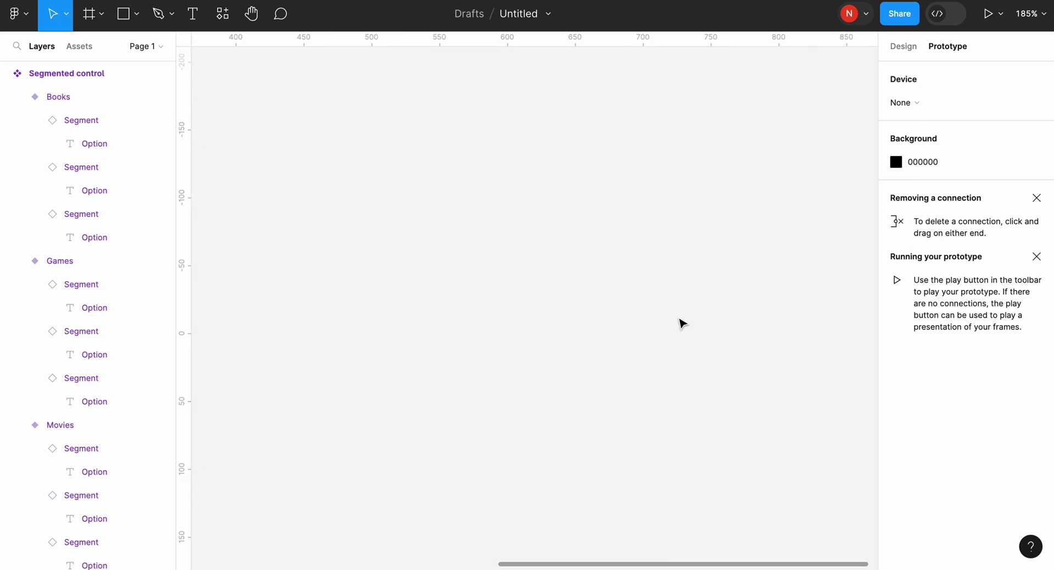
{"action": "left_click", "coordinate": [103, 15]}
{"action": "left_click", "coordinate": [112, 49]}
{"action": "left_click_drag", "start_coordinate": [284, 139], "coordinate": [712, 485]}
{"action": "left_click", "coordinate": [914, 49]}
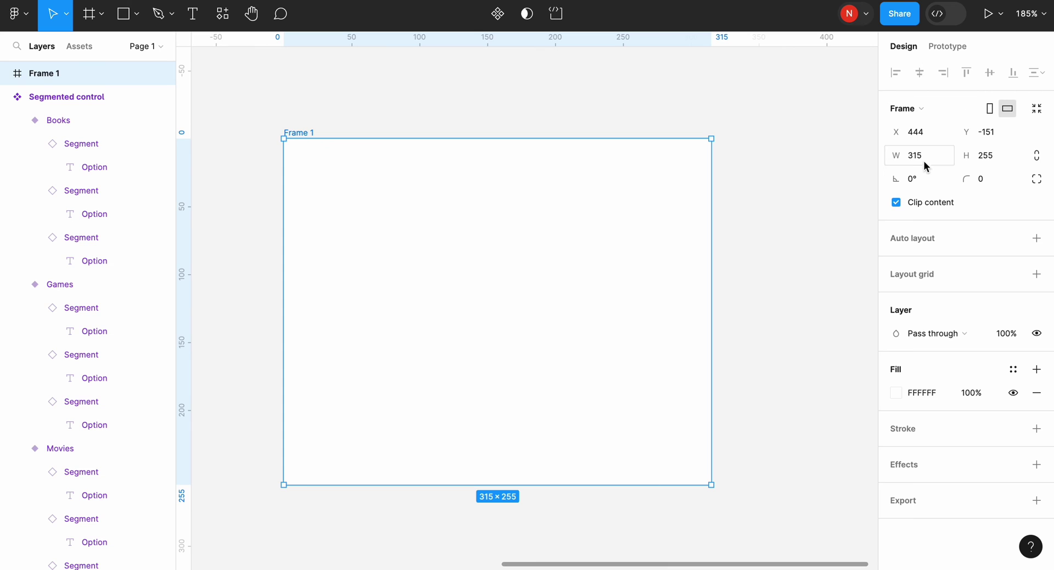
{"action": "left_click", "coordinate": [924, 156]}
{"action": "type", "text": "400"}
{"action": "key", "text": "Tab"}
{"action": "type", "text": "400"}
{"action": "key", "text": "Return"}
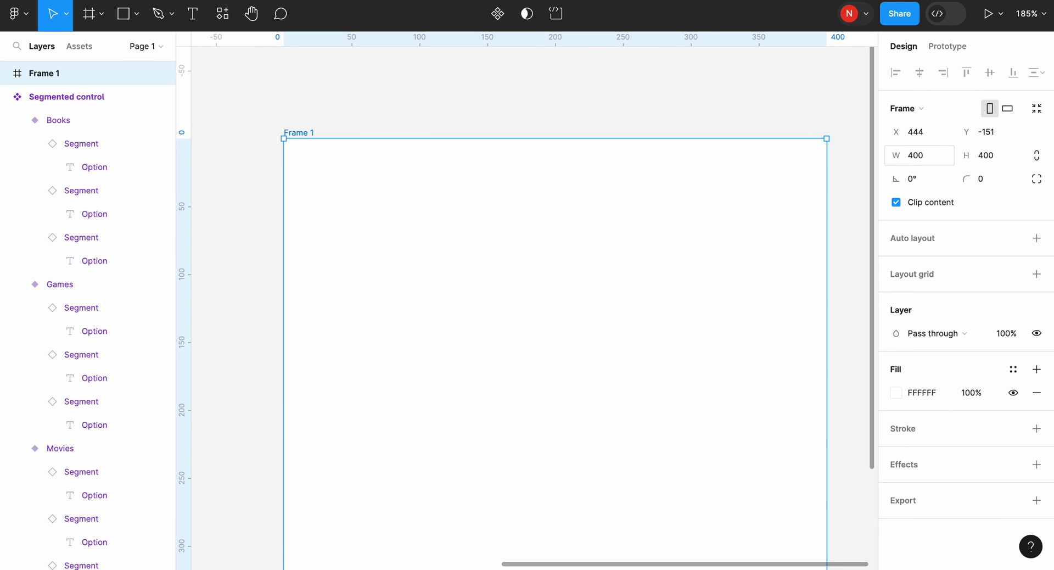
{"action": "left_click", "coordinate": [896, 392]}
{"action": "left_click_drag", "start_coordinate": [825, 345], "coordinate": [631, 395]}
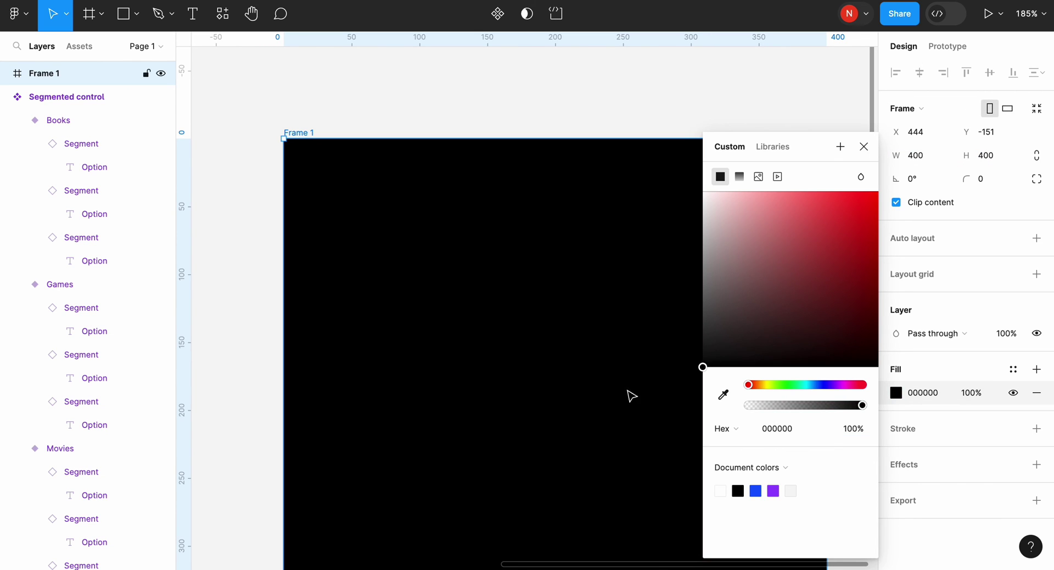
{"action": "left_click", "coordinate": [272, 167]}
Drag a Segmented control instance from Assets into Frame 1
{"action": "scroll", "coordinate": [269, 165], "scroll_direction": "down", "scroll_amount": 3}
{"action": "scroll", "coordinate": [268, 165], "scroll_direction": "right", "scroll_amount": 3}
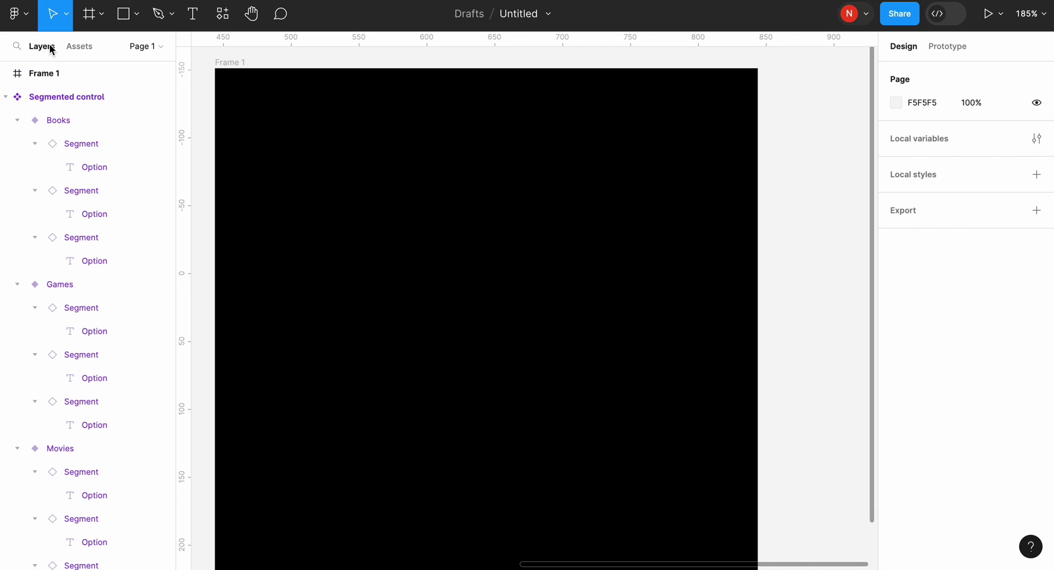
{"action": "left_click", "coordinate": [78, 48]}
{"action": "left_click_drag", "start_coordinate": [117, 198], "coordinate": [457, 344]}
Add a left-aligned white 'What do you like?' heading just above the segmented control
{"action": "left_click", "coordinate": [313, 245]}
{"action": "left_click", "coordinate": [194, 25]}
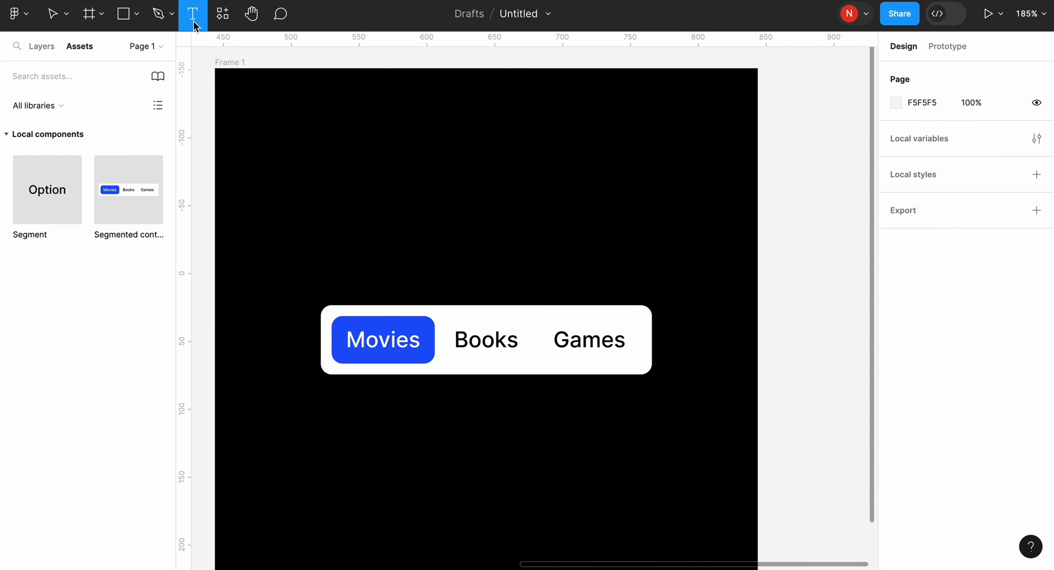
{"action": "left_click_drag", "start_coordinate": [312, 247], "coordinate": [508, 442]}
{"action": "type", "text": "What do you"}
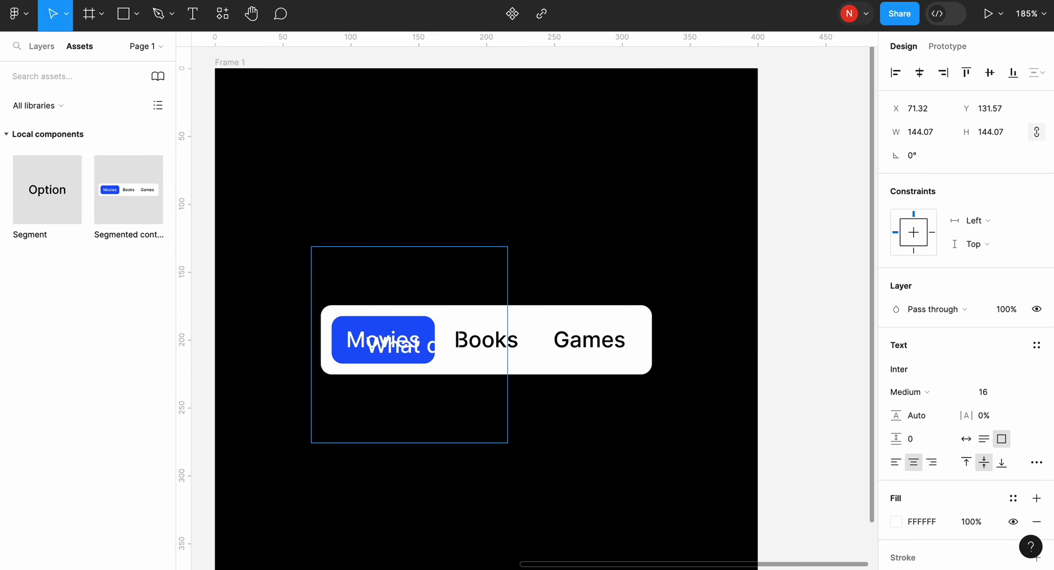
{"action": "left_click", "coordinate": [440, 331]}
{"action": "left_click_drag", "start_coordinate": [440, 332], "coordinate": [441, 265]}
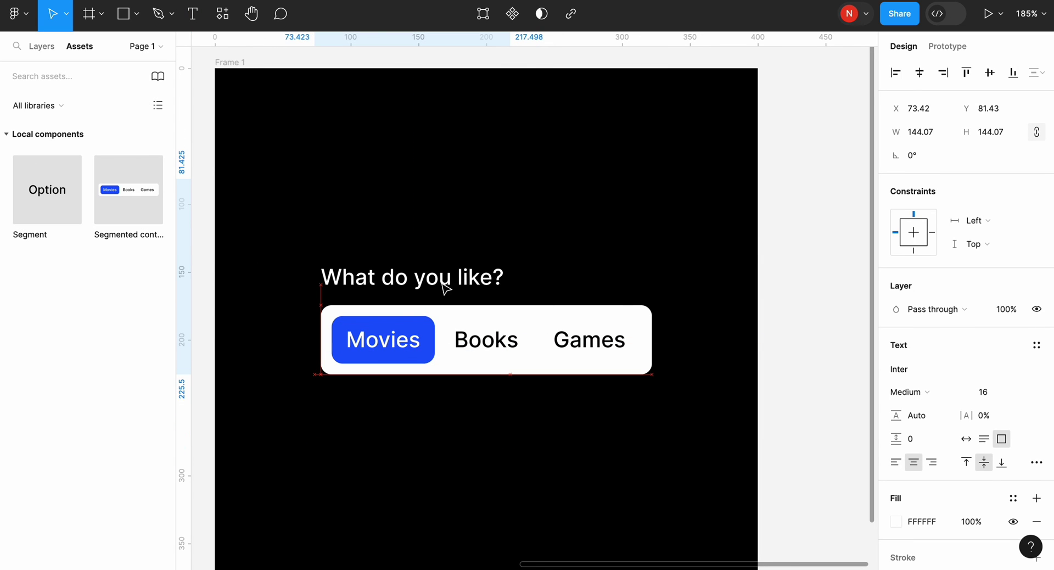
{"action": "left_click_drag", "start_coordinate": [436, 377], "coordinate": [427, 278]}
{"action": "left_click", "coordinate": [896, 462]}
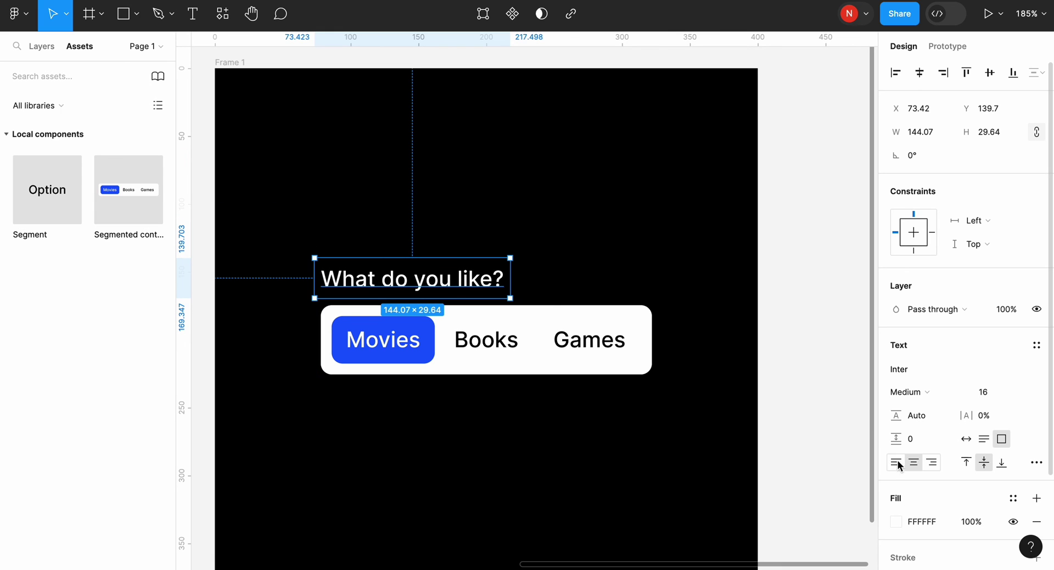
{"action": "left_click", "coordinate": [244, 77]}
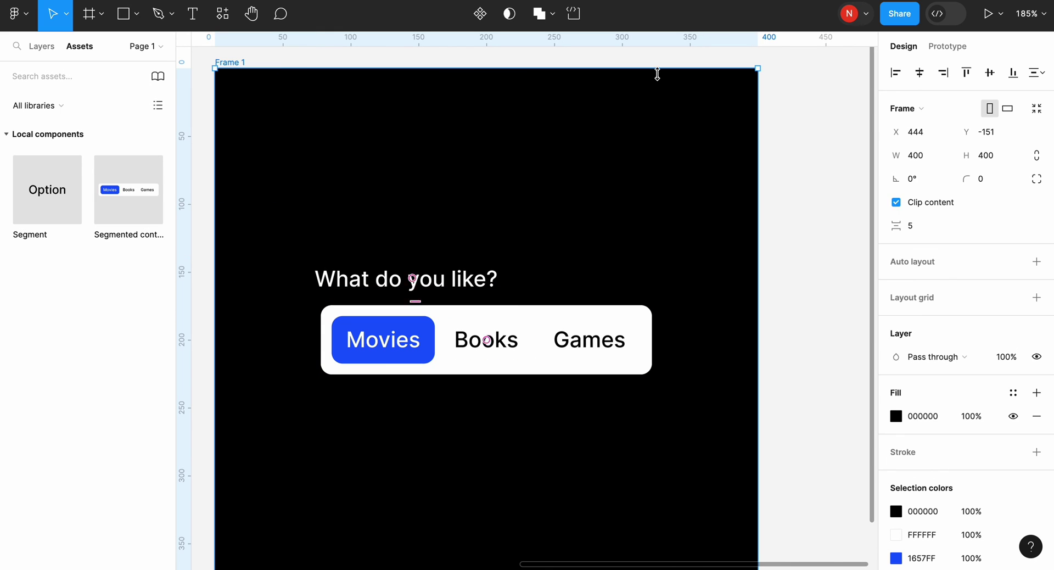
Preview Frame 1 and test switching between Movies, Books and Games
{"action": "left_click", "coordinate": [1001, 14]}
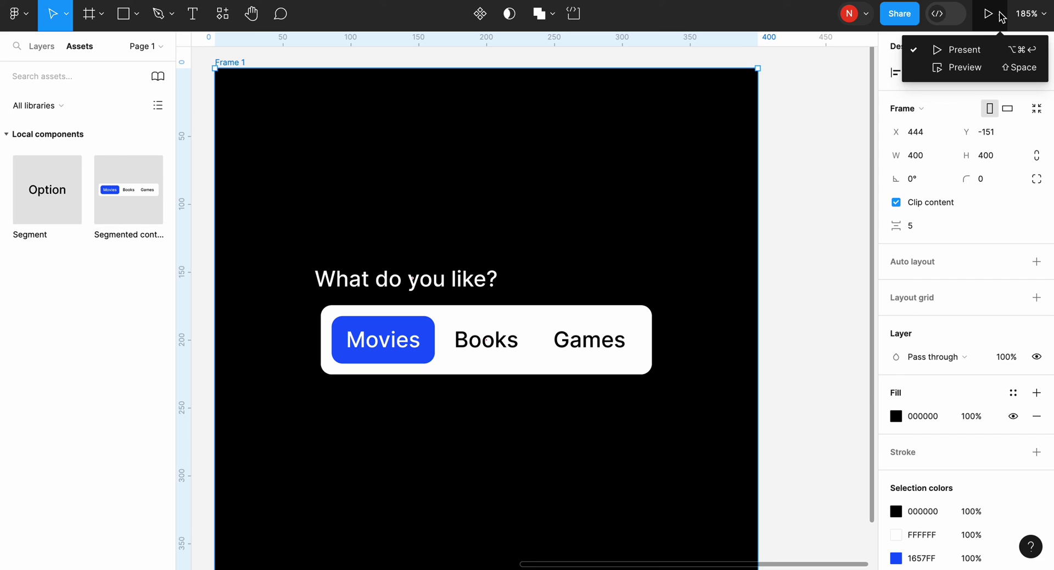
{"action": "left_click", "coordinate": [965, 67]}
{"action": "left_click", "coordinate": [409, 282]}
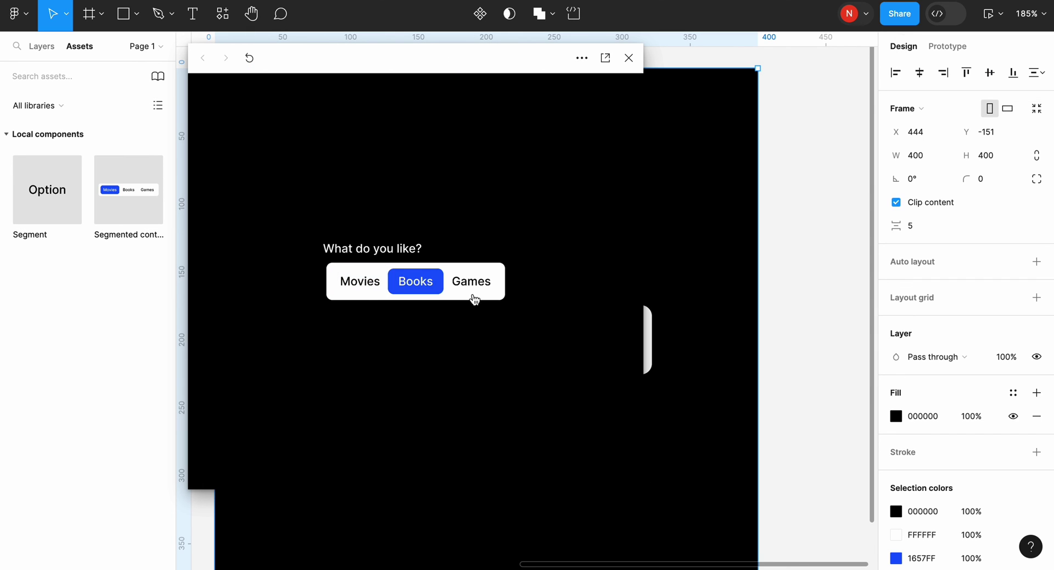
{"action": "left_click", "coordinate": [474, 286]}
{"action": "left_click", "coordinate": [431, 284]}
{"action": "left_click", "coordinate": [371, 292]}
{"action": "left_click", "coordinate": [431, 285]}
{"action": "left_click", "coordinate": [469, 286]}
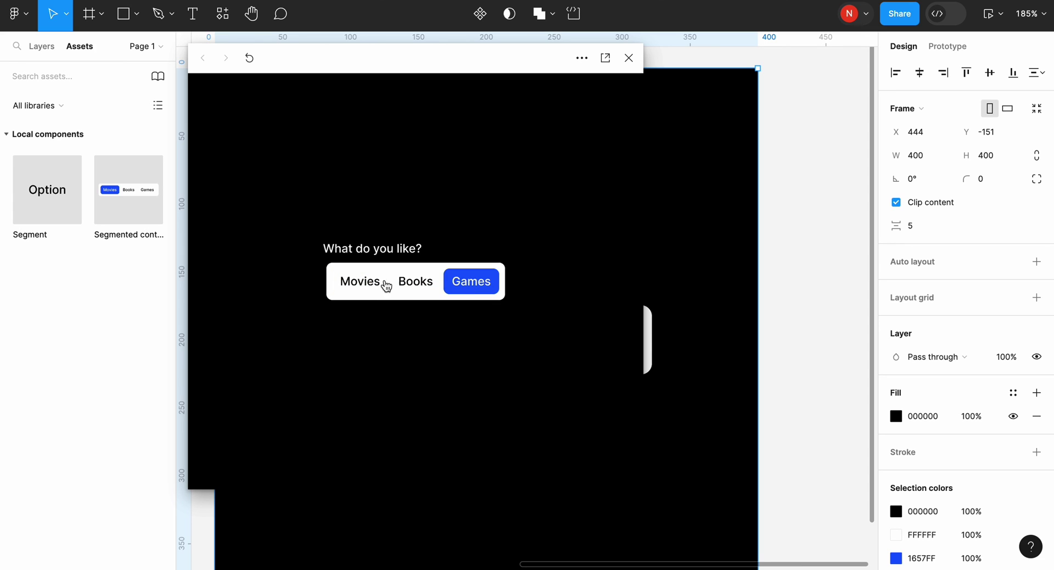